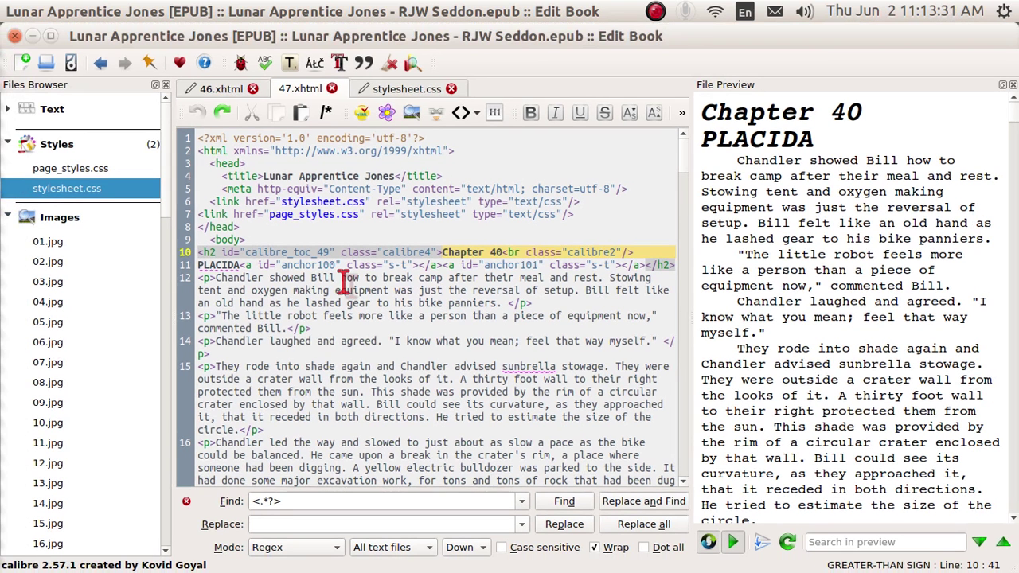
View stylesheet.css and its rules for h2, i, .nb and p.
left_click(385, 89)
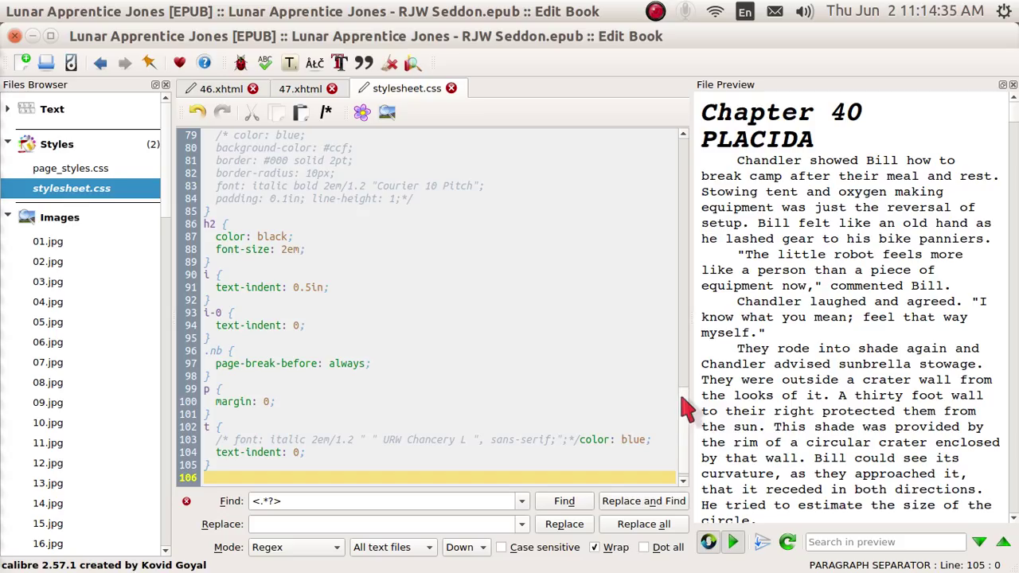
left_click_drag(686, 409, 676, 183)
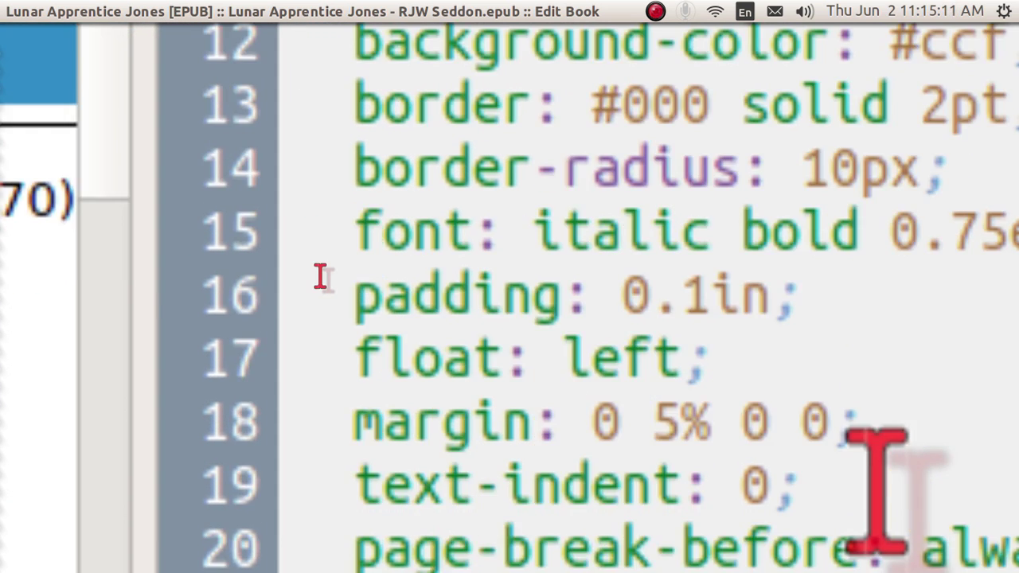
scroll(320, 277, "down", 5)
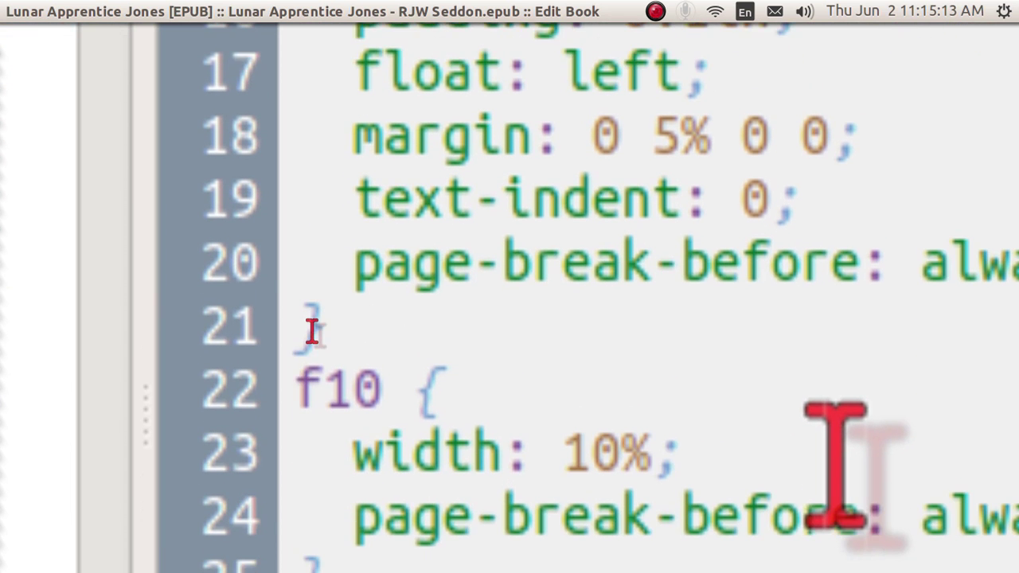
scroll(312, 330, "down", 1)
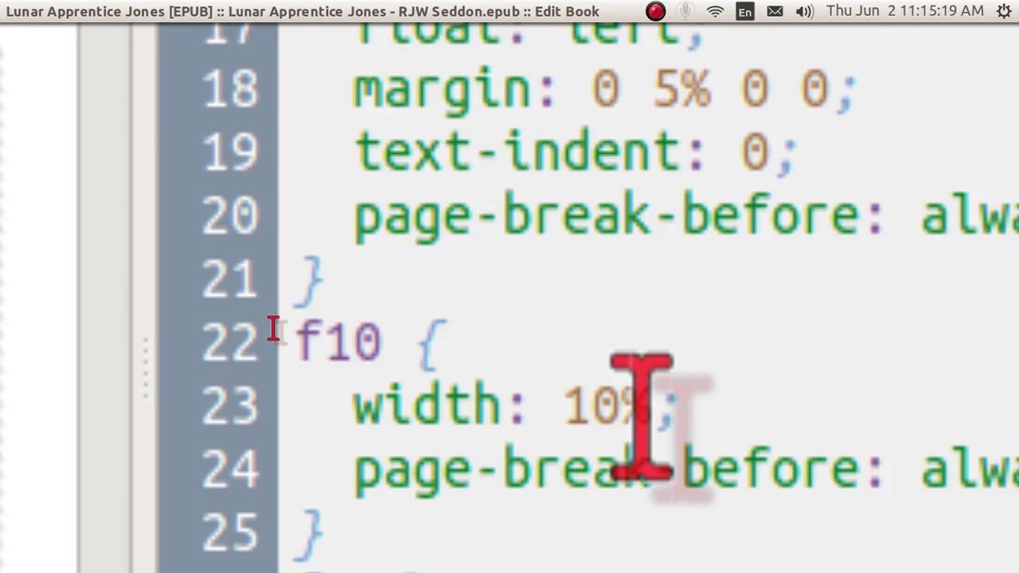
scroll(641, 409, "down", 1)
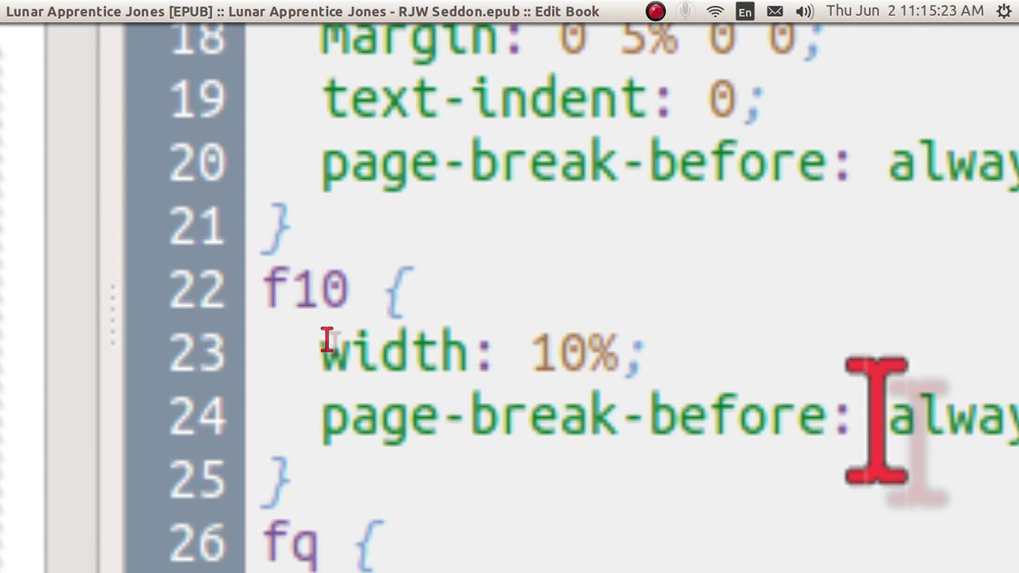
scroll(875, 422, "down", 5)
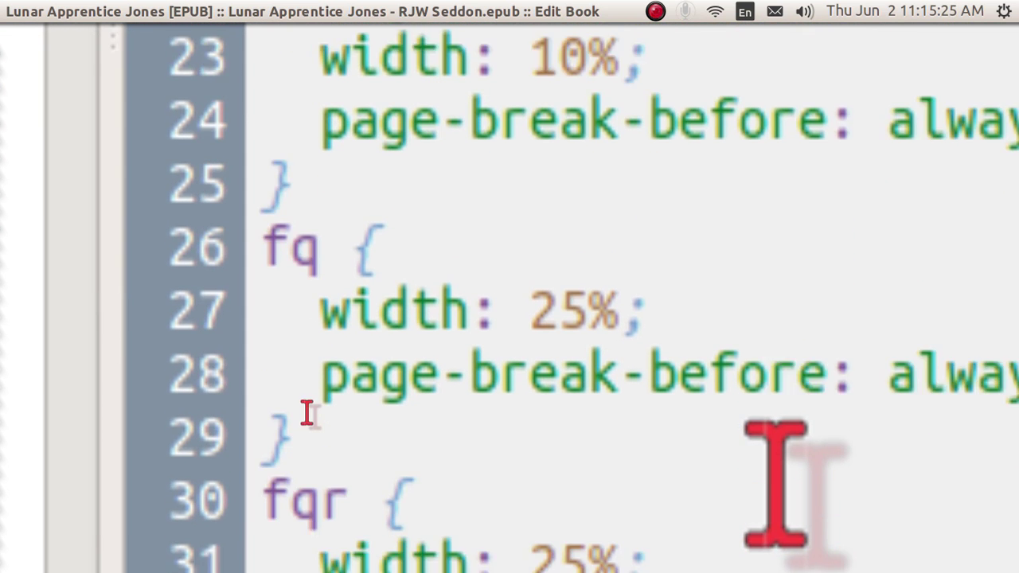
scroll(776, 484, "down", 3)
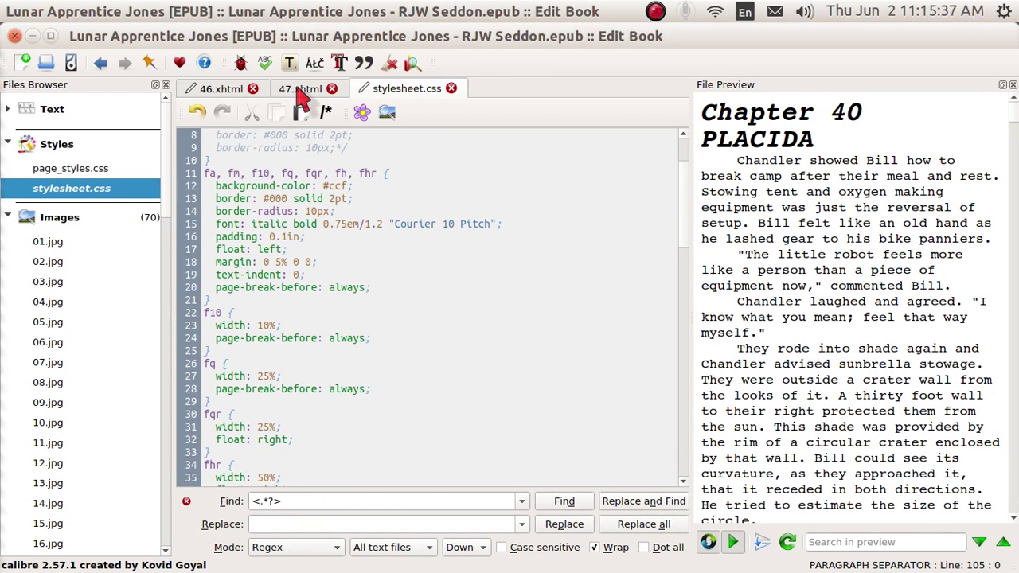
Back in 47.xhtml, enter the regex pattern <.*?> and start the search after <head>.
left_click(301, 90)
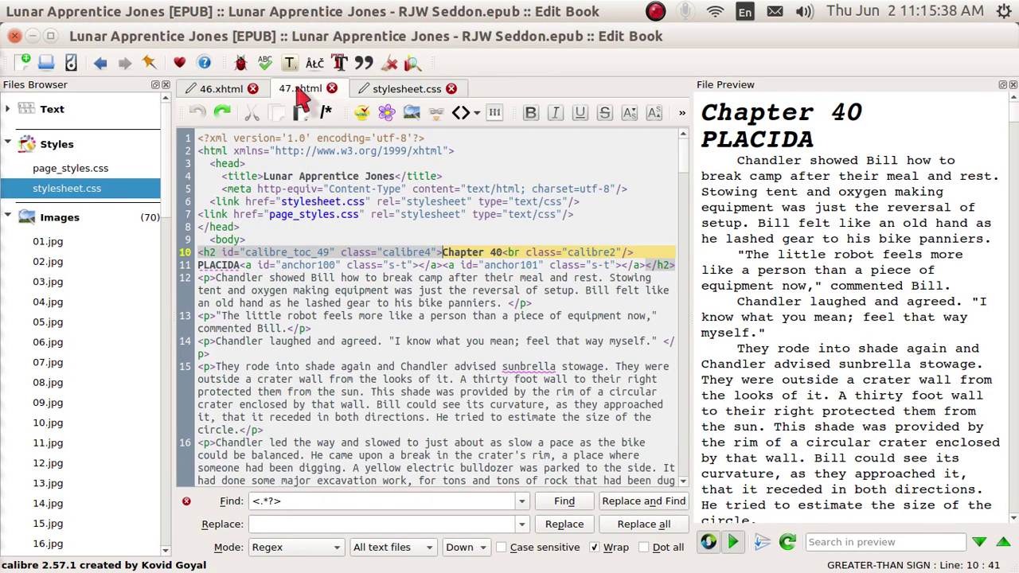
left_click(313, 163)
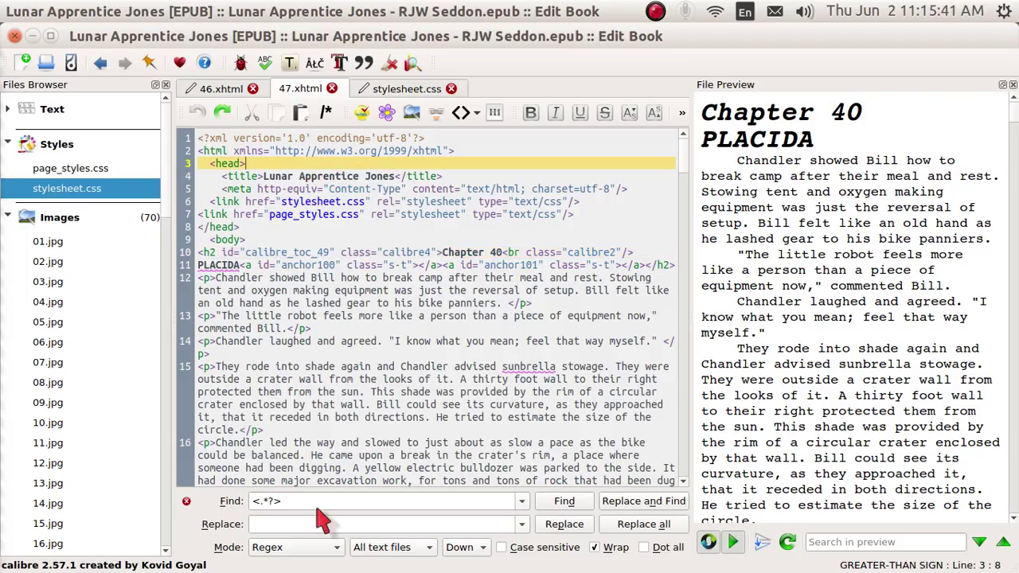
left_click(269, 509)
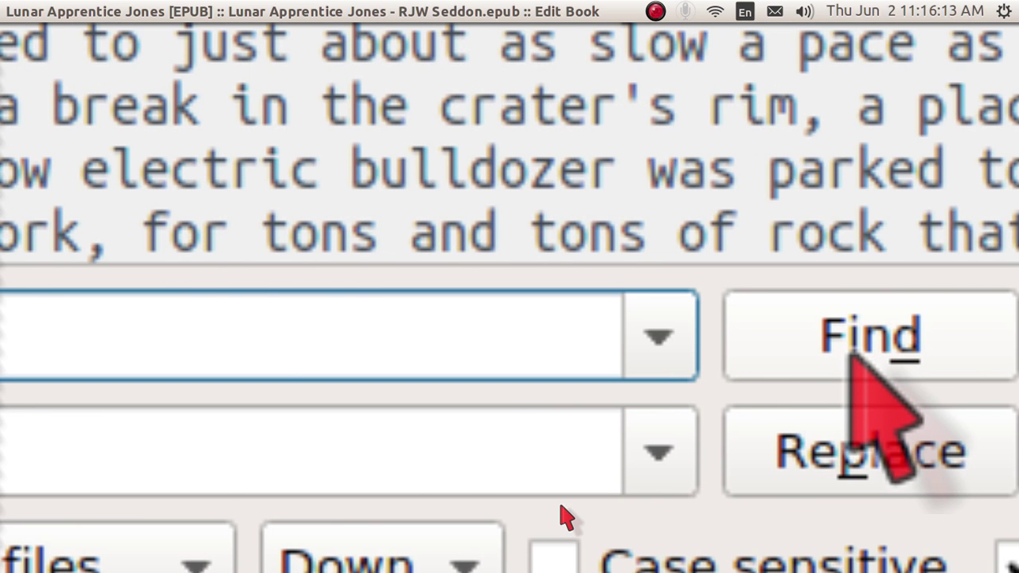
type("<.*?>")
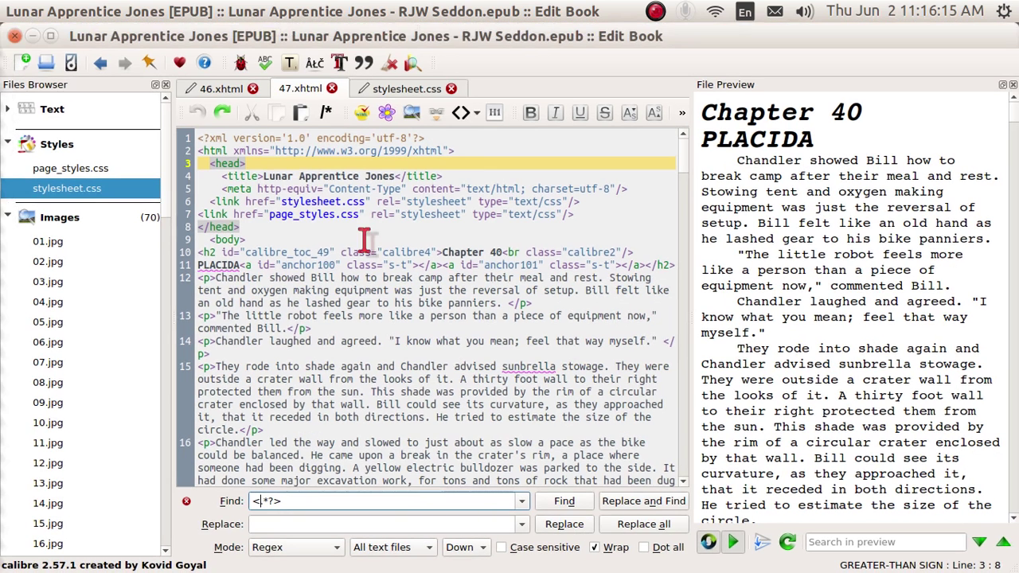
left_click(273, 163)
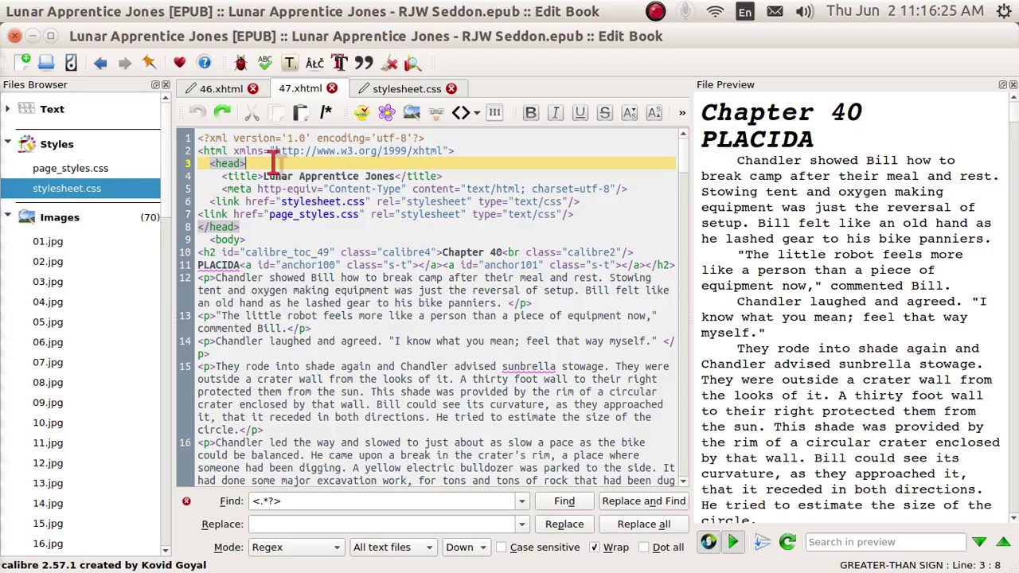
Change the Find pattern to <[^p].*?> so tags beginning with p are skipped.
left_click(263, 503)
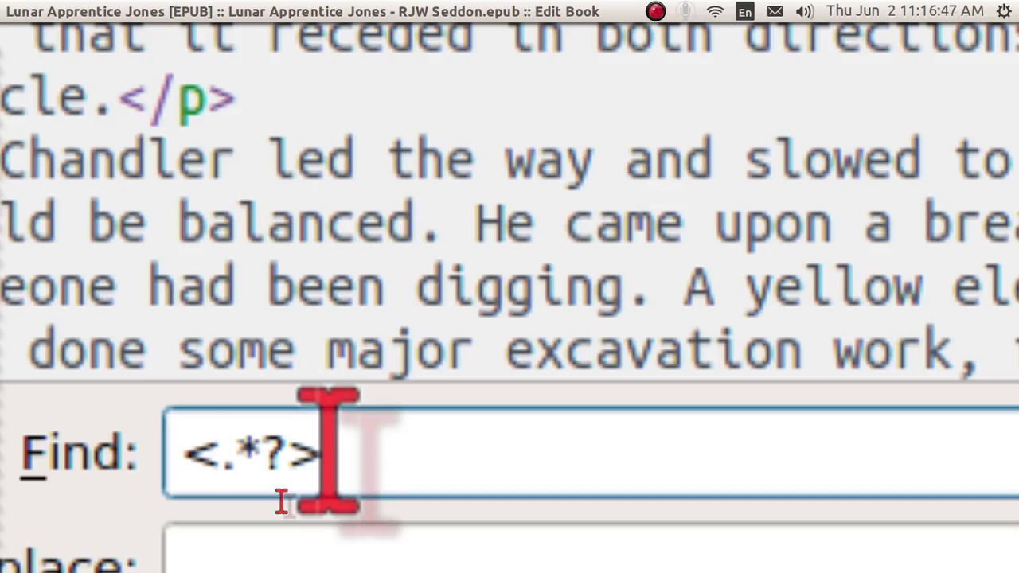
type("[")
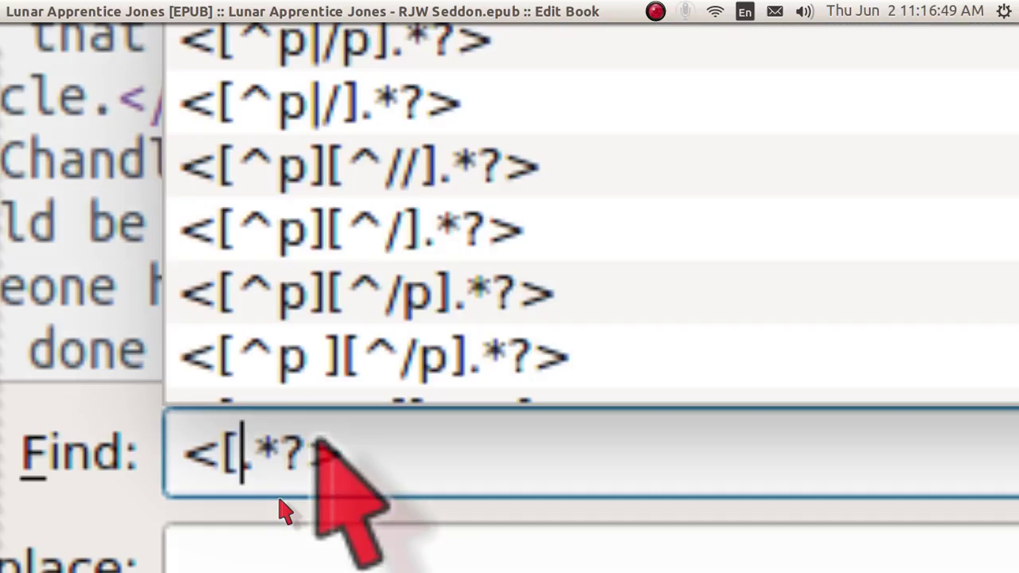
type("^")
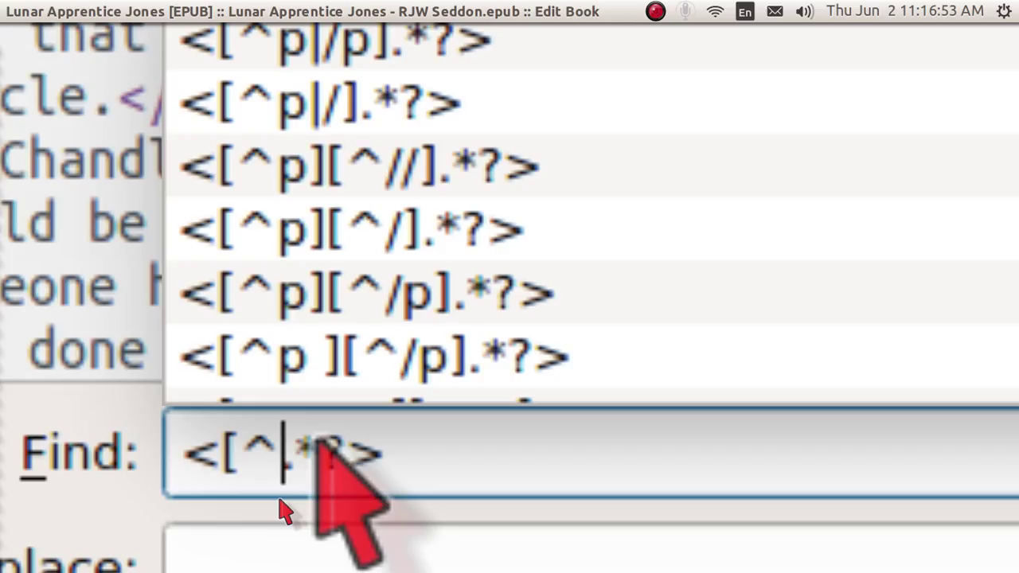
type("p")
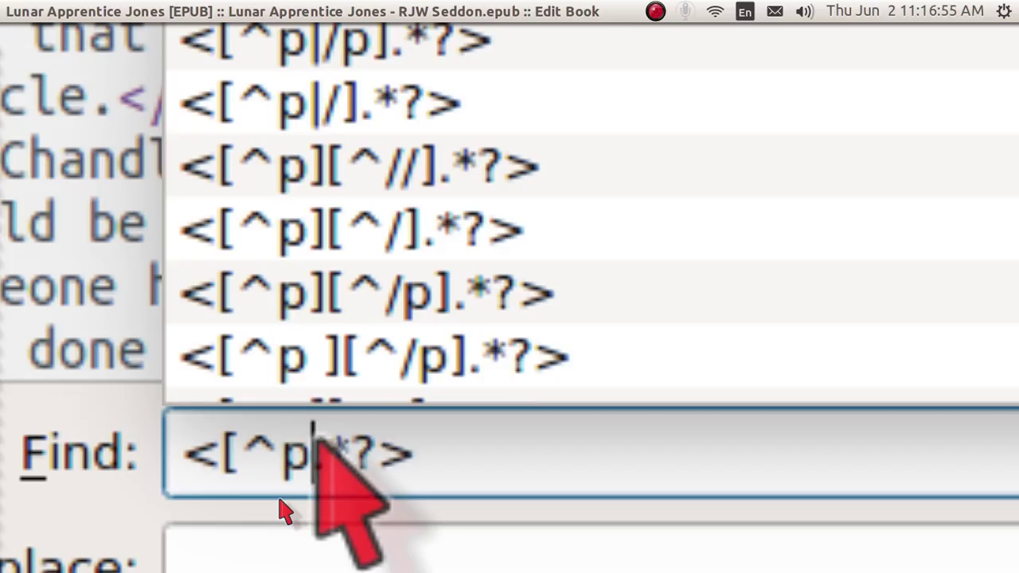
type("]")
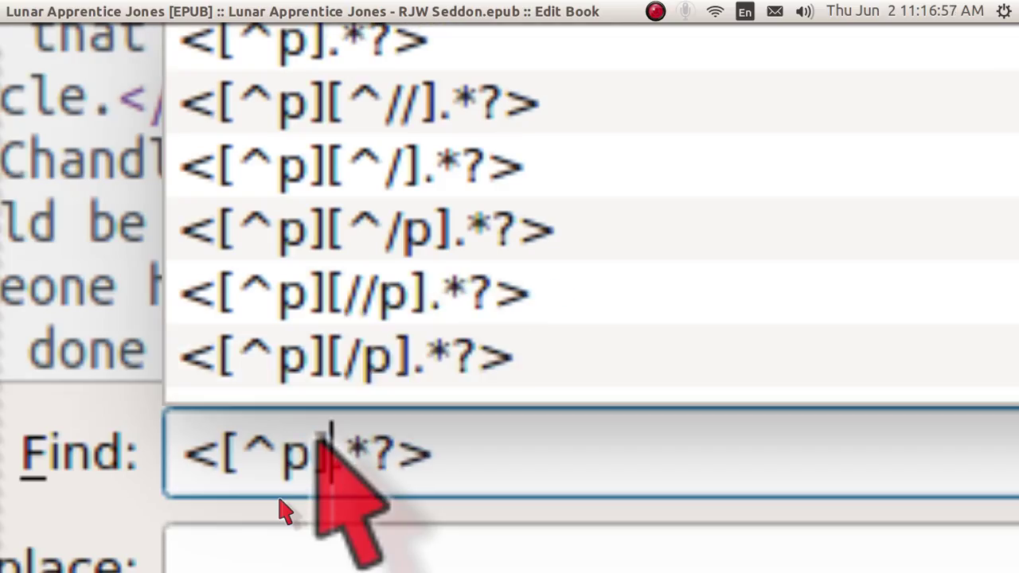
key("Escape")
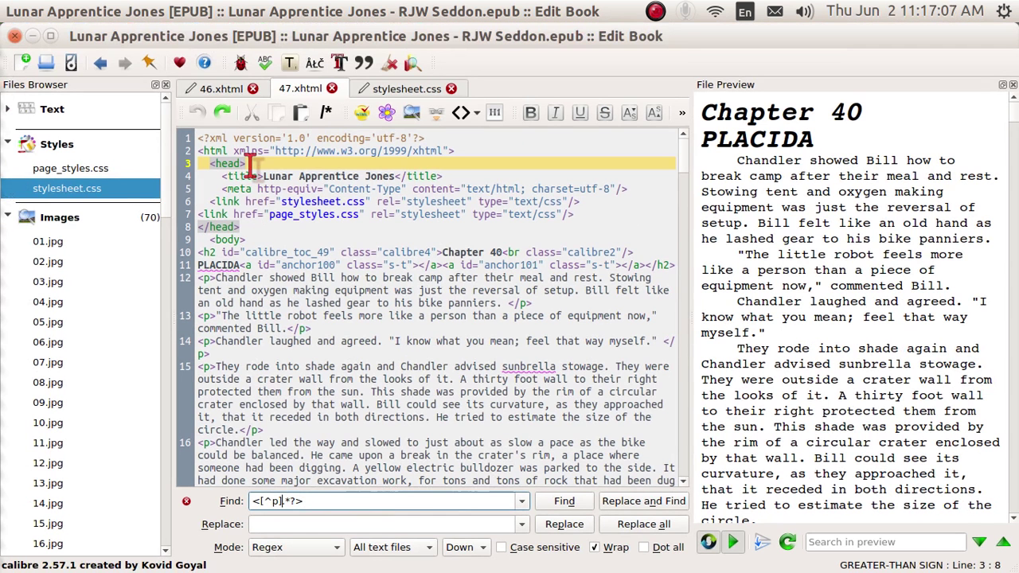
Searching from after <head>, delete the opening h2 tag and the br on line 10.
left_click(254, 177)
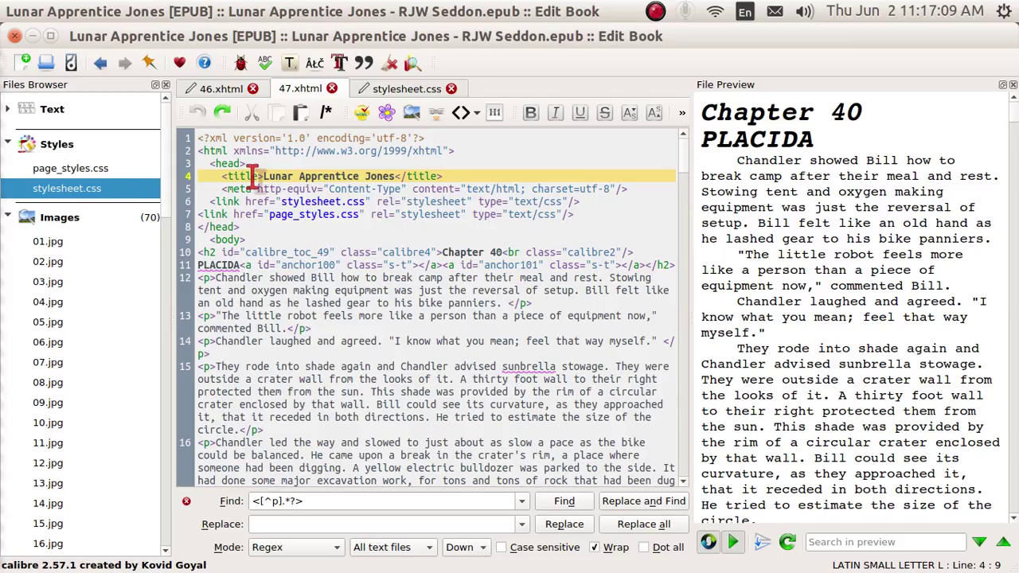
left_click(241, 163)
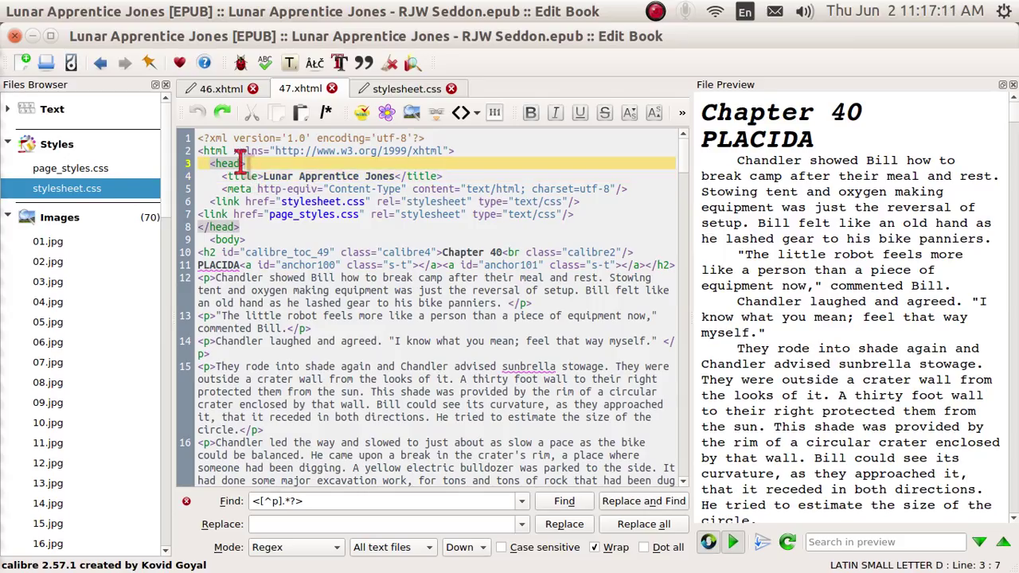
key("ctrl+g")
key("ctrl+g")
key("ctrl+g")
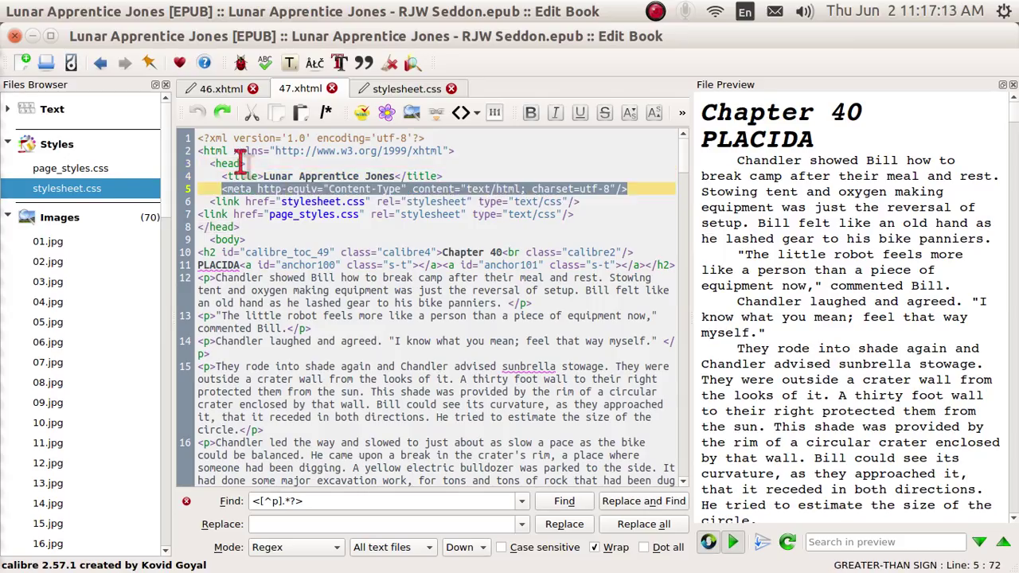
key("ctrl+g")
key("ctrl+g")
key("ctrl+g")
key("ctrl+g")
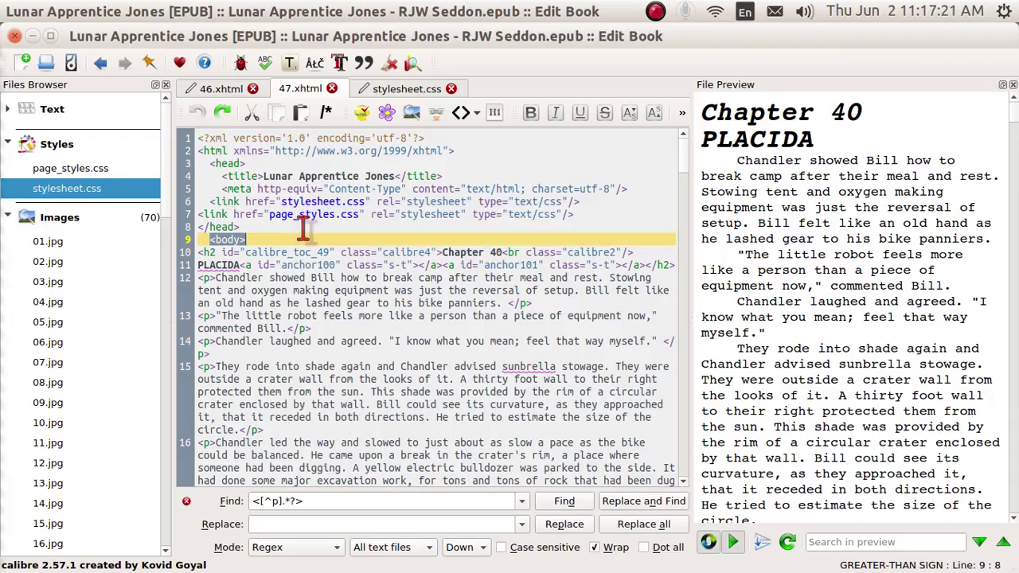
key("ctrl+g")
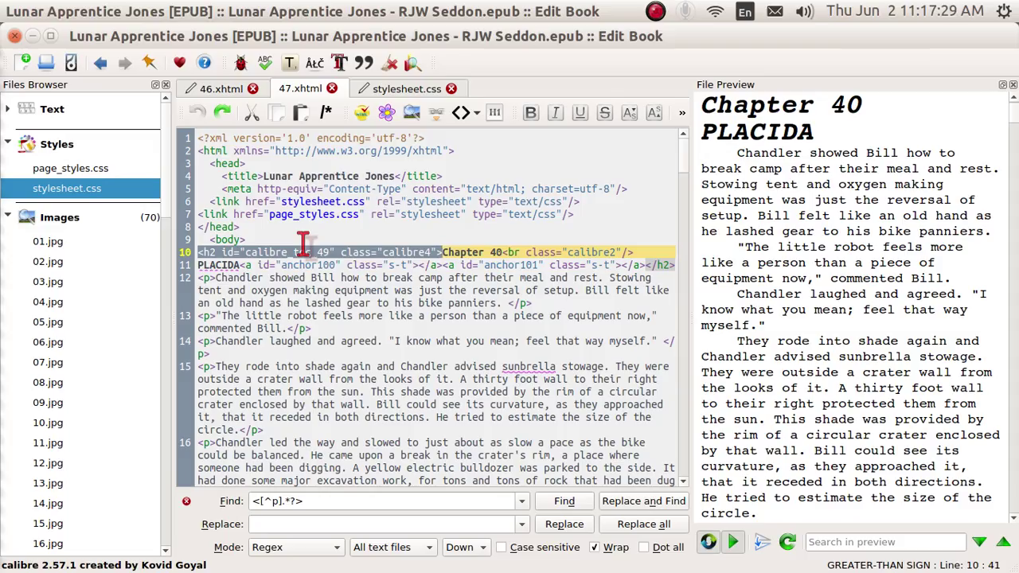
key("Delete")
key("ctrl+g")
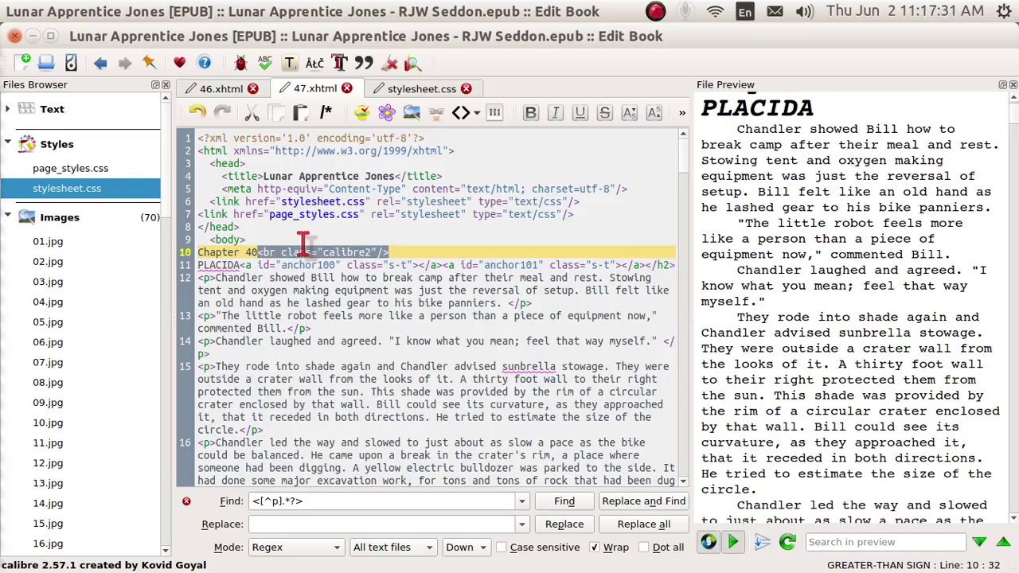
key("Delete")
Delete both anchor tag pairs around PLACIDA and the closing h2 tag.
key("ctrl+g")
key("Delete")
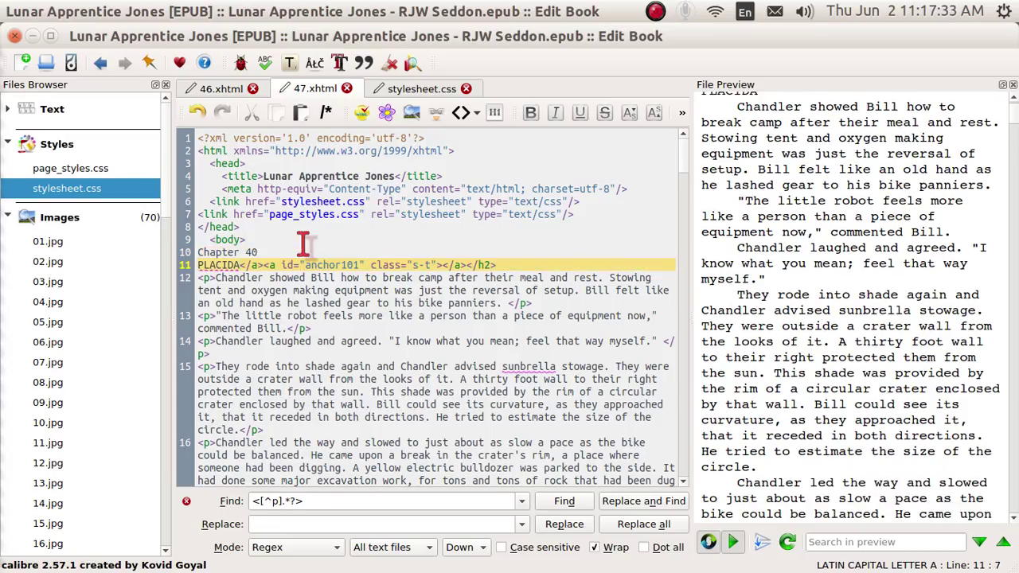
key("ctrl+g")
key("Delete")
key("ctrl+g")
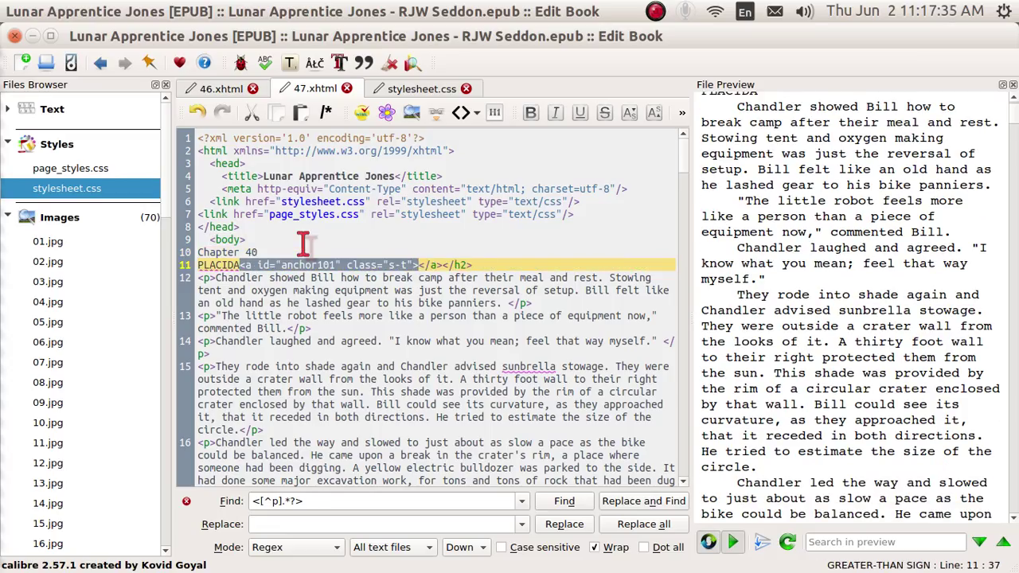
key("Delete")
key("ctrl+g")
key("Delete")
key("ctrl+g")
key("Delete")
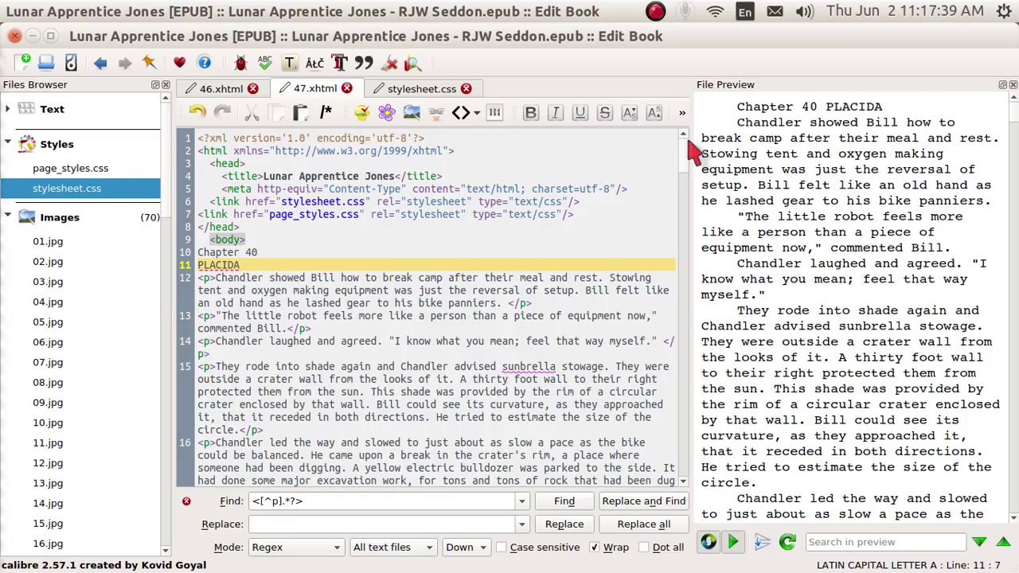
On a new line after body, wrap the heading in <fa> <h2> … </h2></fa>.
left_click(291, 235)
key("Return")
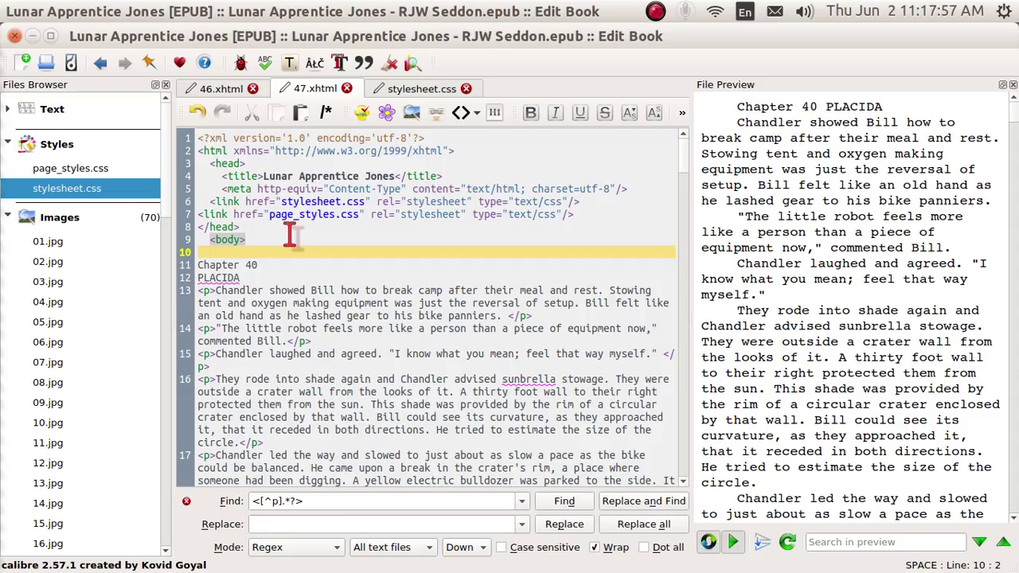
type("hf")
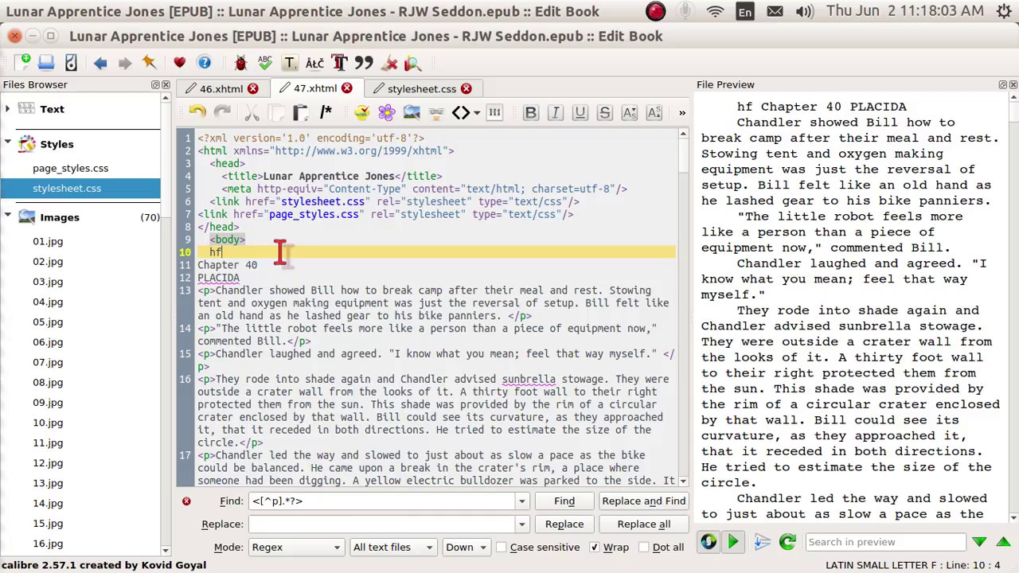
key("BackSpace")
key("BackSpace")
type("<fa> <h2>")
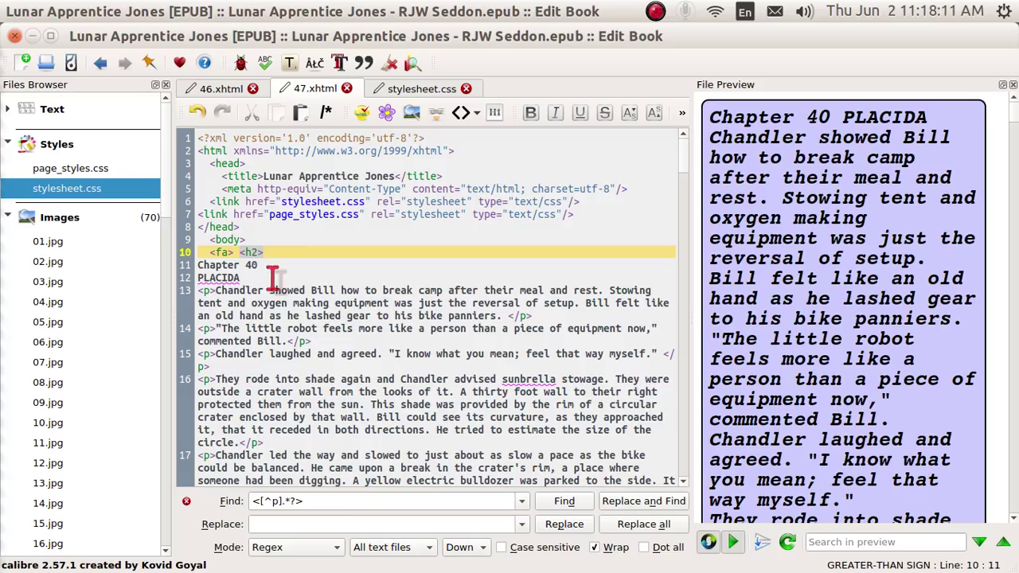
left_click(272, 277)
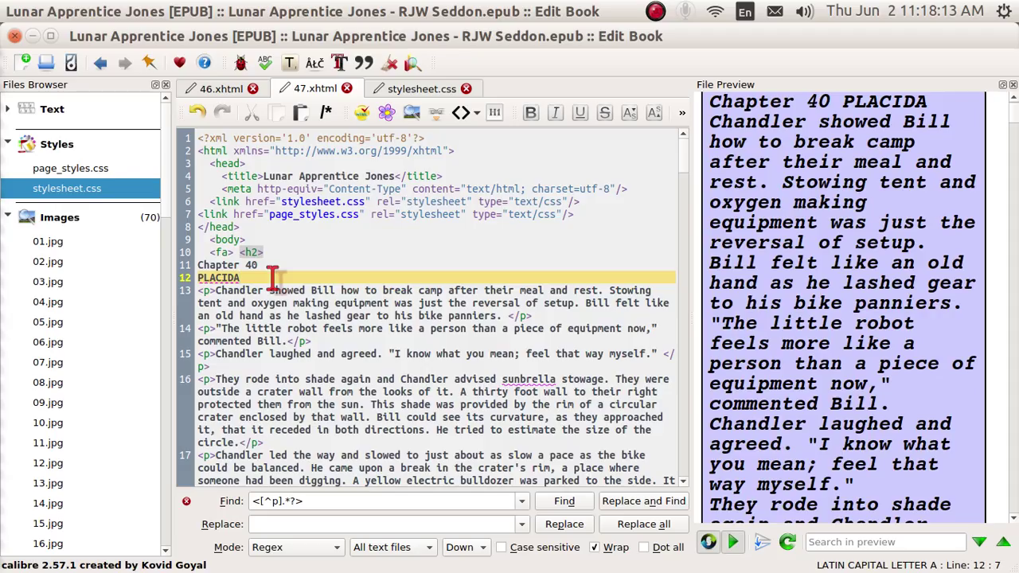
type("<")
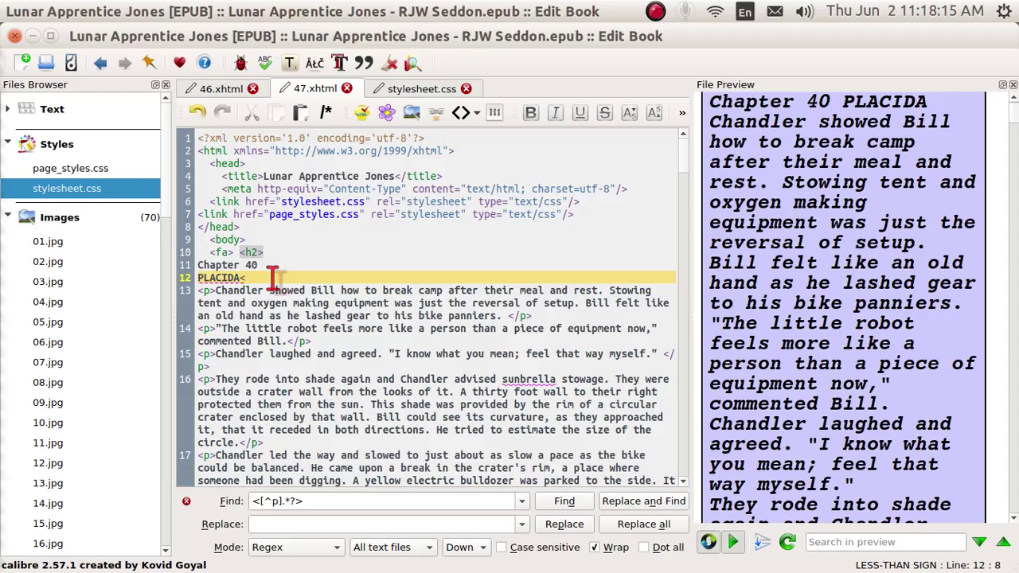
type("/h2>")
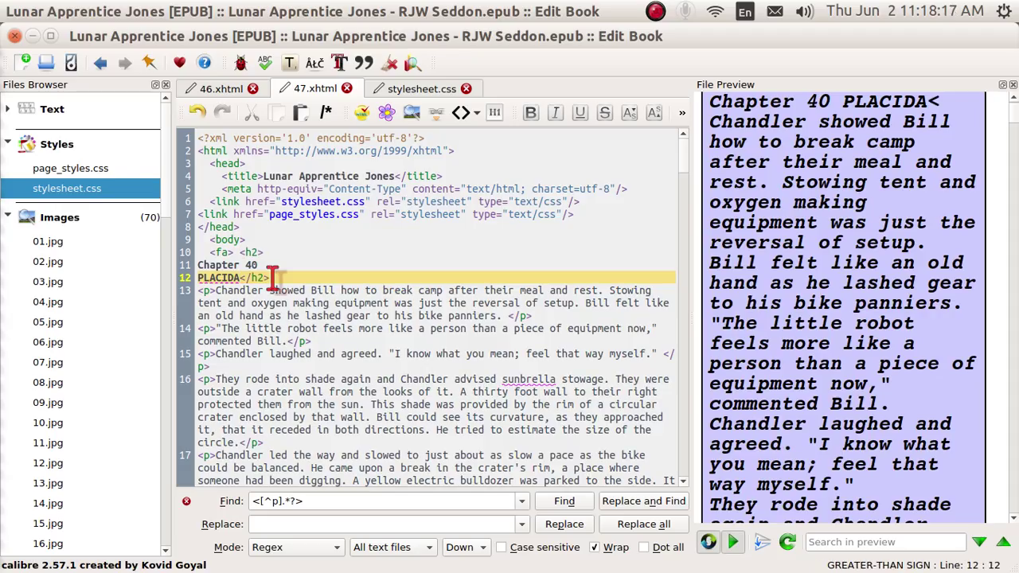
type("<")
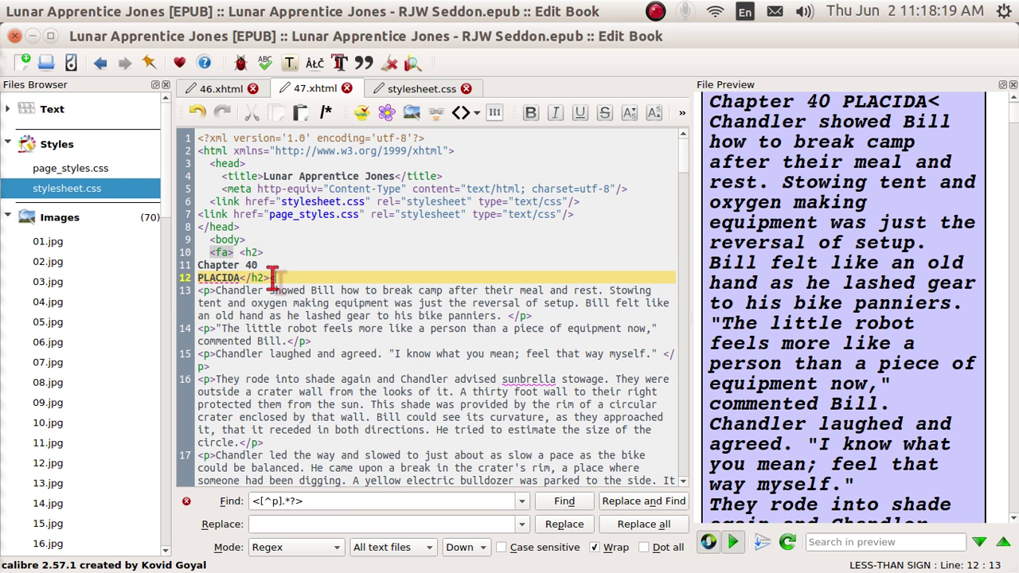
type("/fa>")
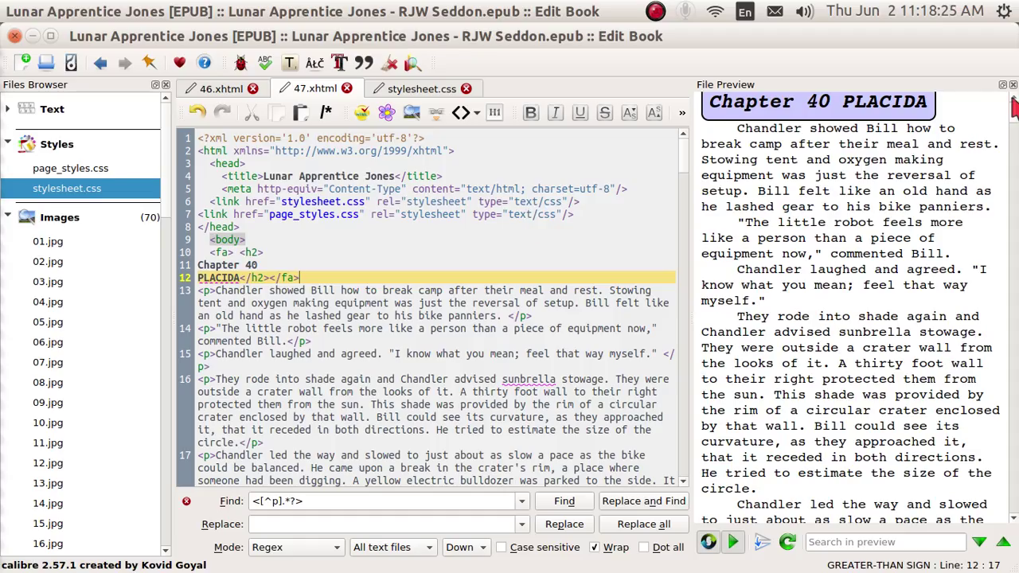
Insert a <br> line break after Chapter 40.
scroll(1014, 107, "up", 1)
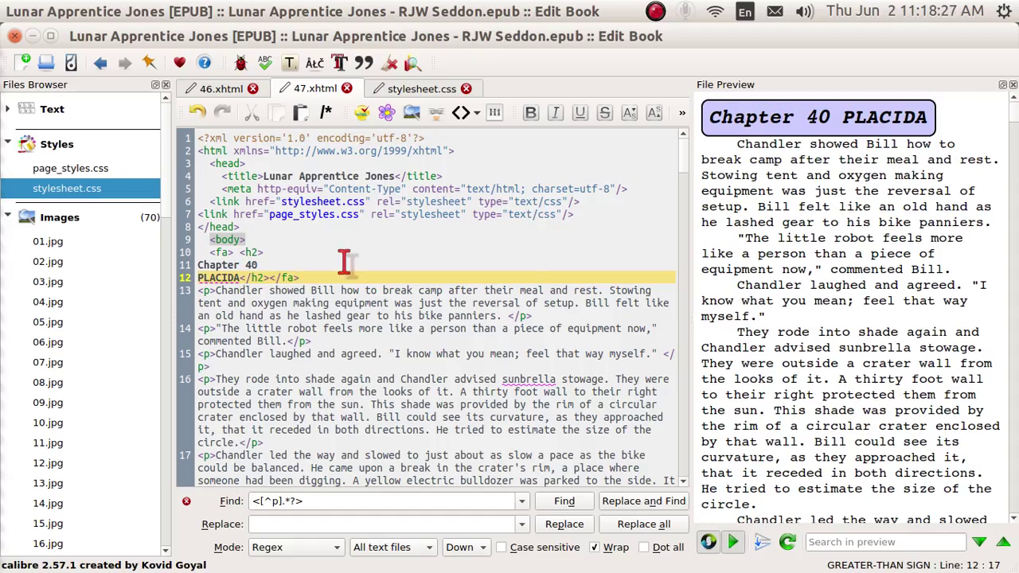
left_click(259, 266)
type("b")
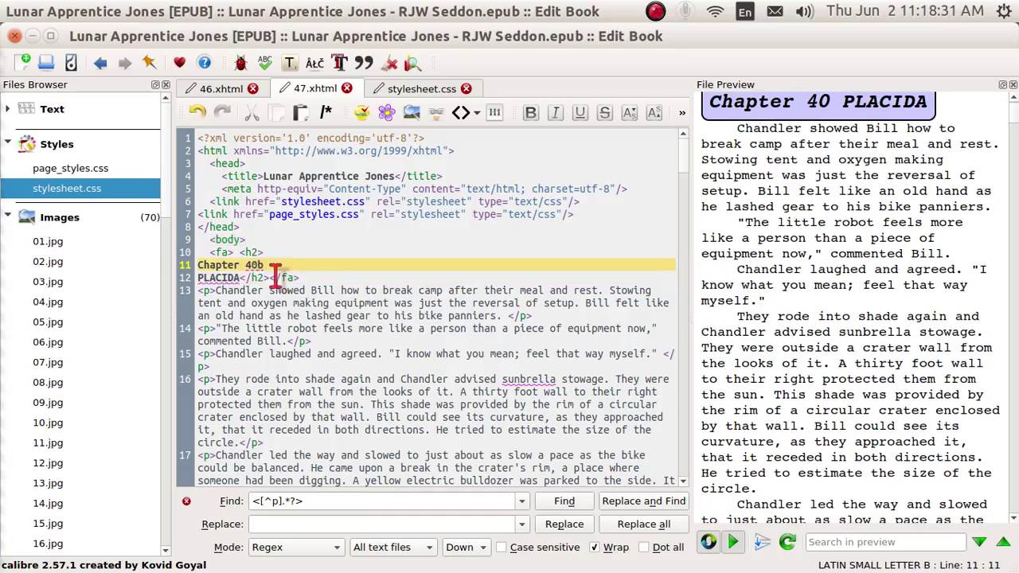
key("BackSpace")
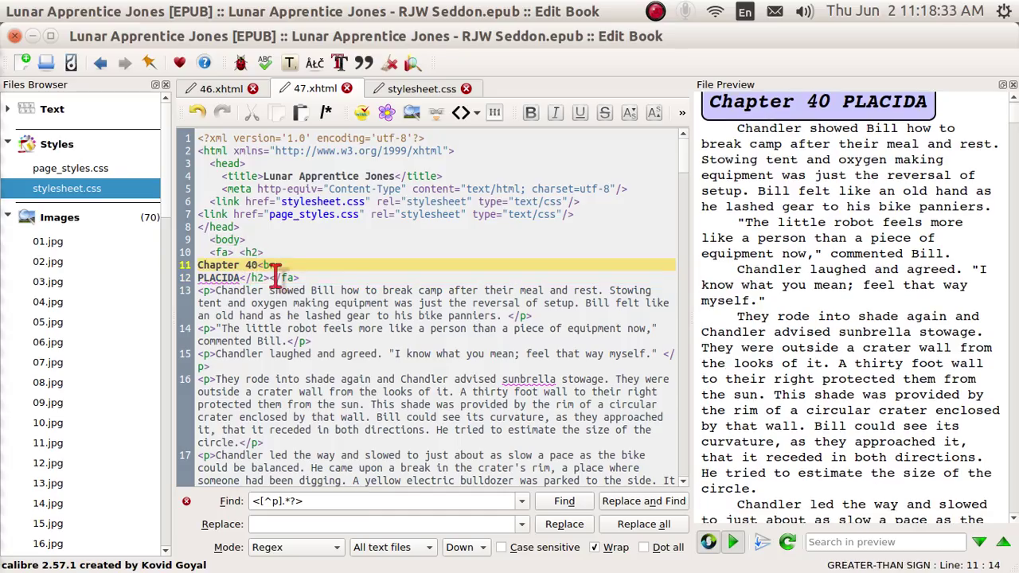
type("<br>")
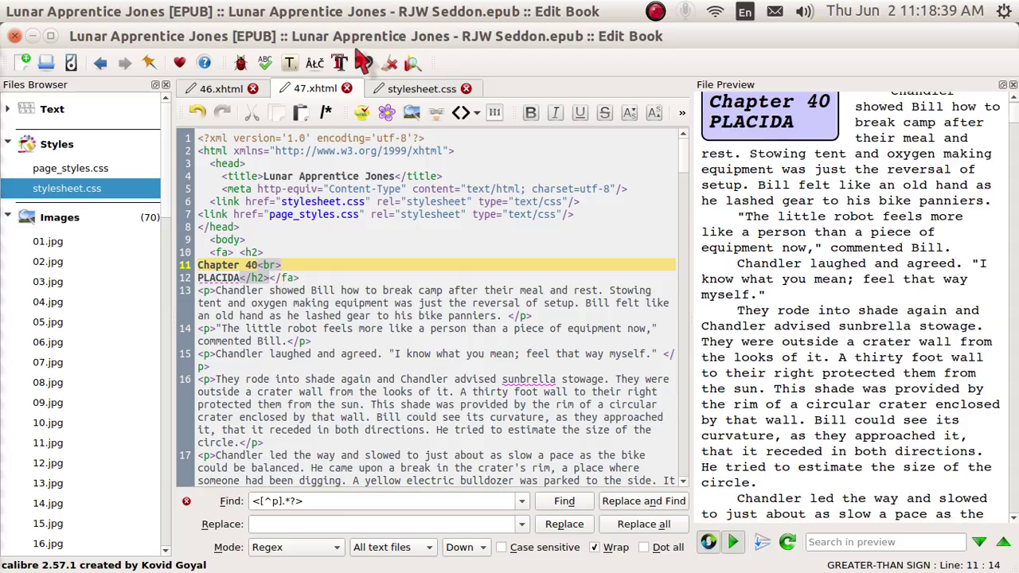
mouse_move(315, 17)
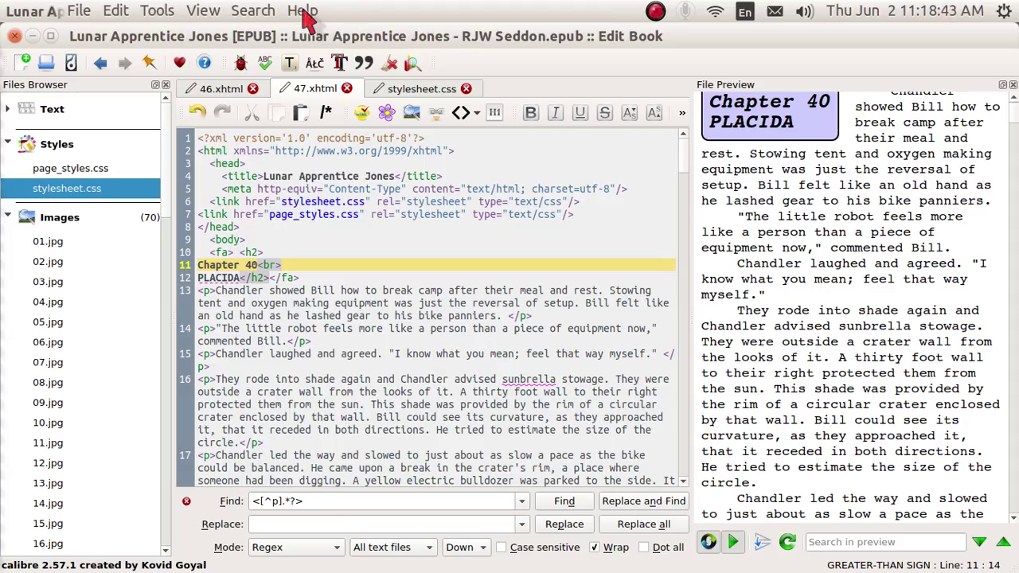
Show the saved snippets list, including fa and b, via Preferences' editor settings.
left_click(304, 14)
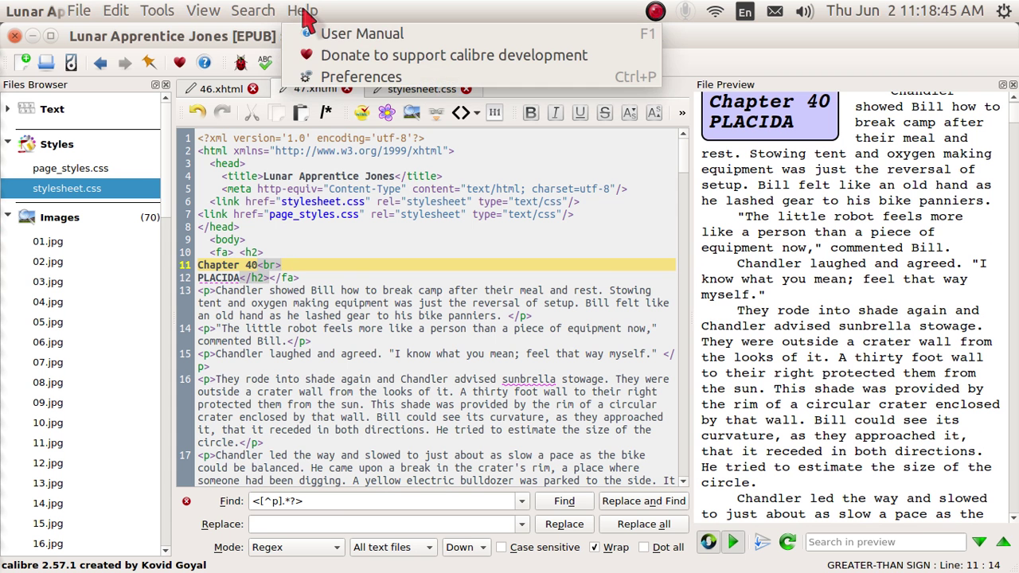
left_click(340, 77)
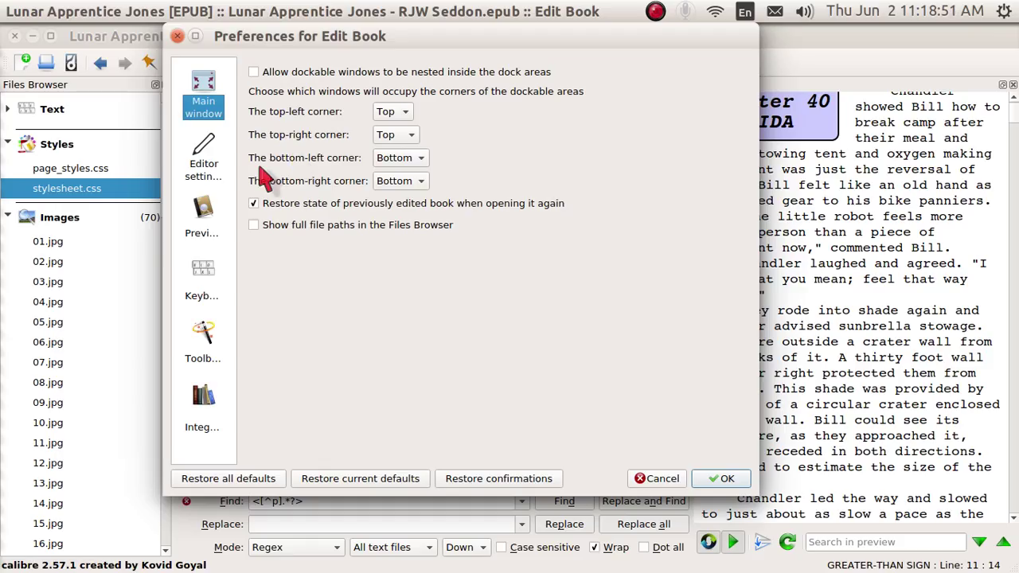
left_click(206, 171)
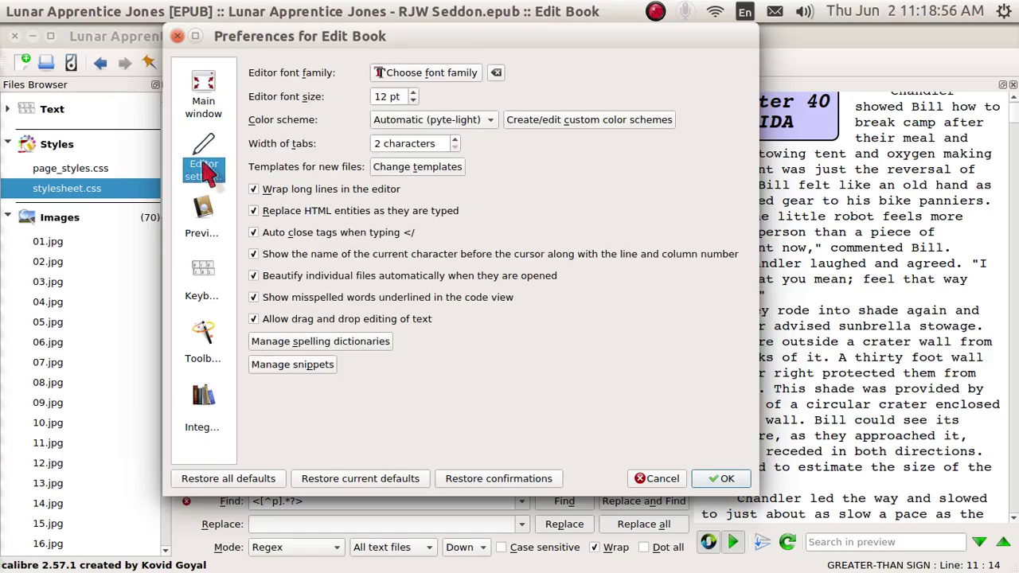
left_click(310, 379)
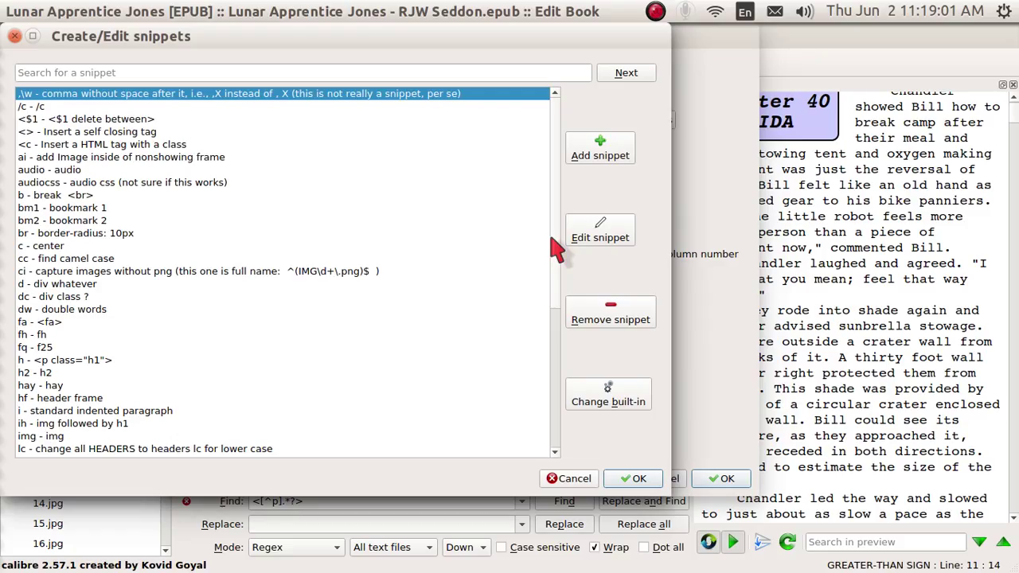
Scroll through the Create/Edit snippets list and confirm with OK.
left_click_drag(556, 248, 557, 209)
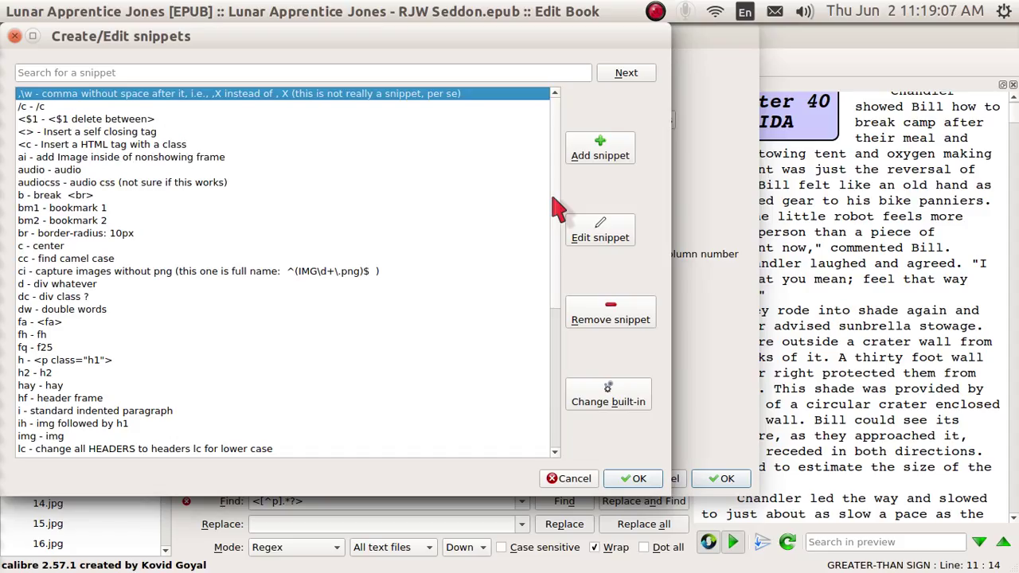
left_click(627, 478)
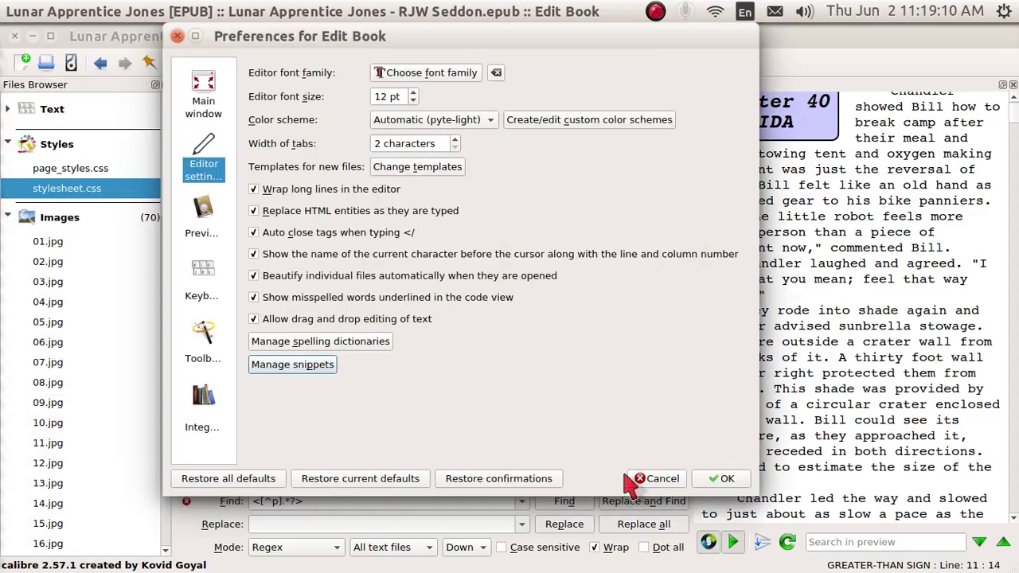
Search keyboard shortcuts for 'snipp' to find the Manage snippets shortcut.
left_click(205, 278)
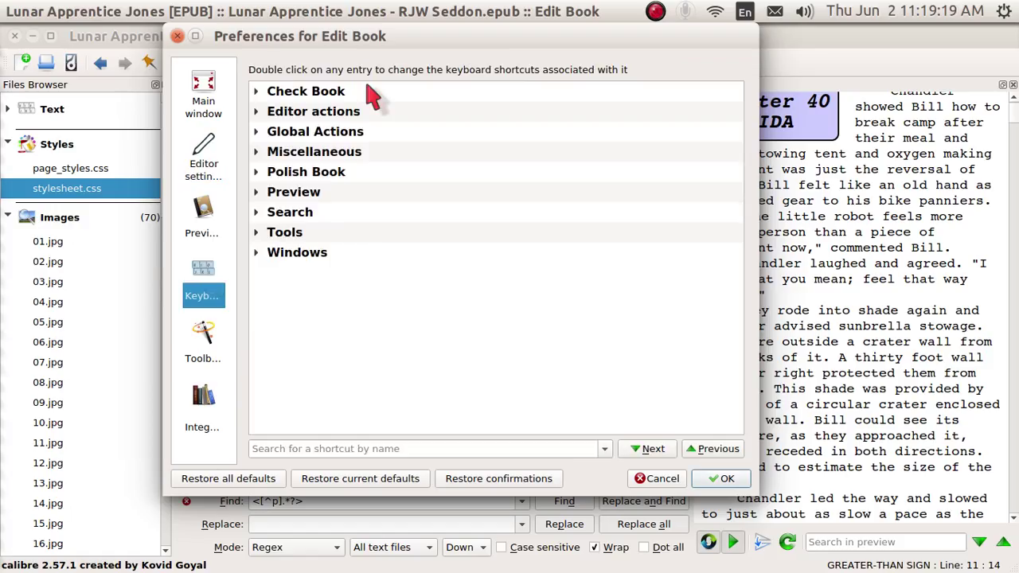
left_click(293, 448)
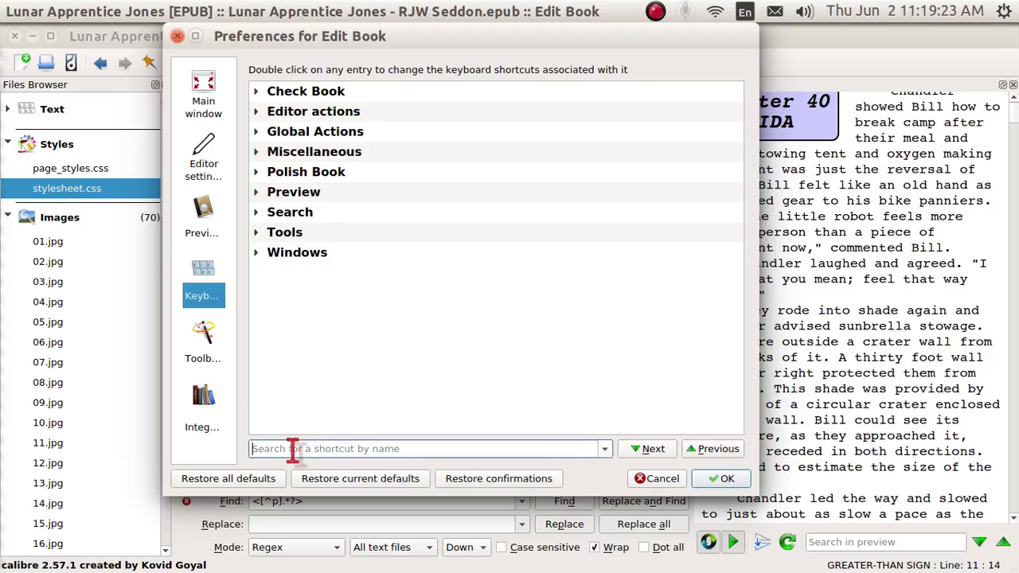
type("snippet")
left_click(652, 451)
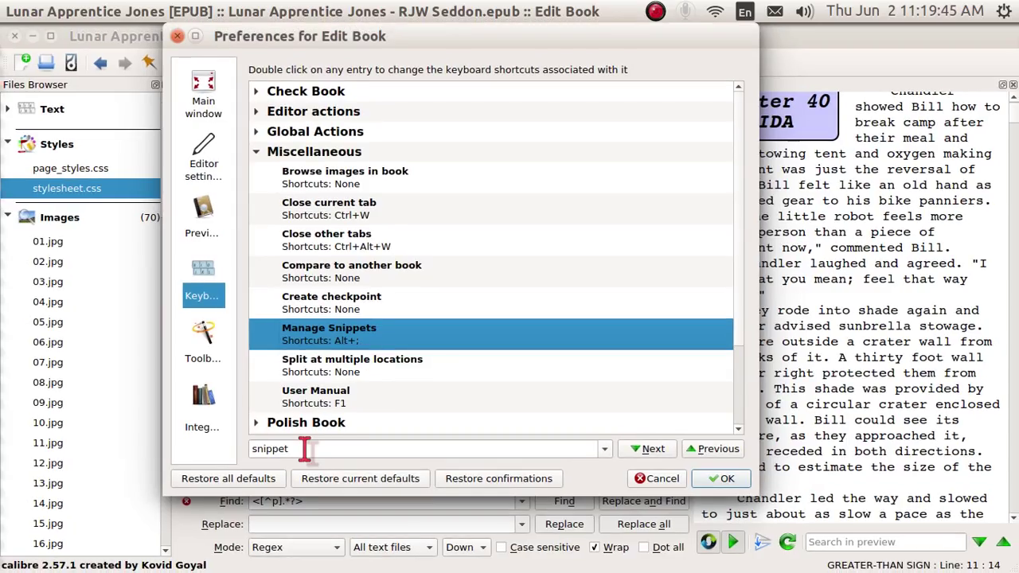
Search shortcuts for 'next', step through the Find Next matches, and close Preferences.
double_click(305, 449)
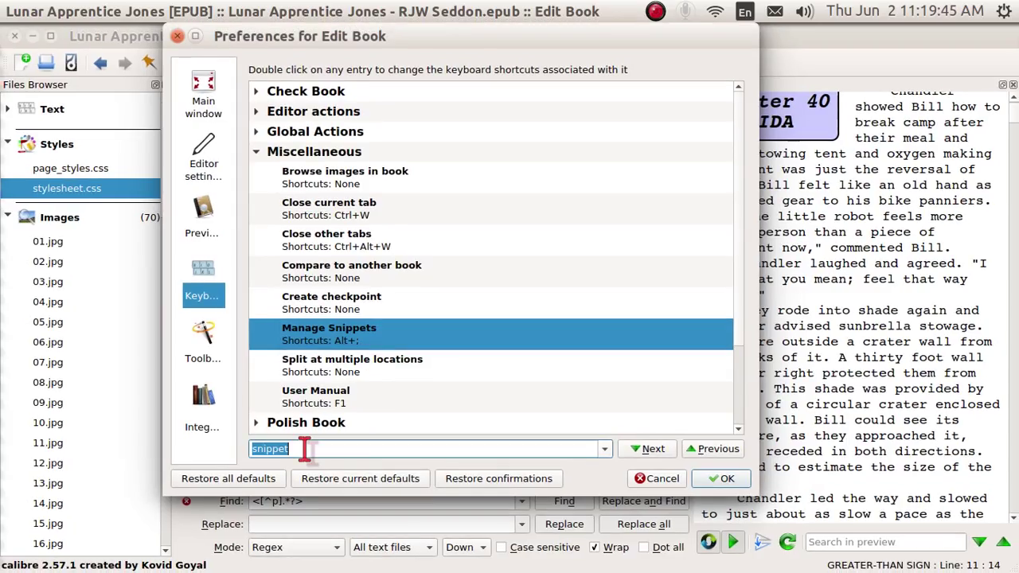
key("BackSpace")
type("next")
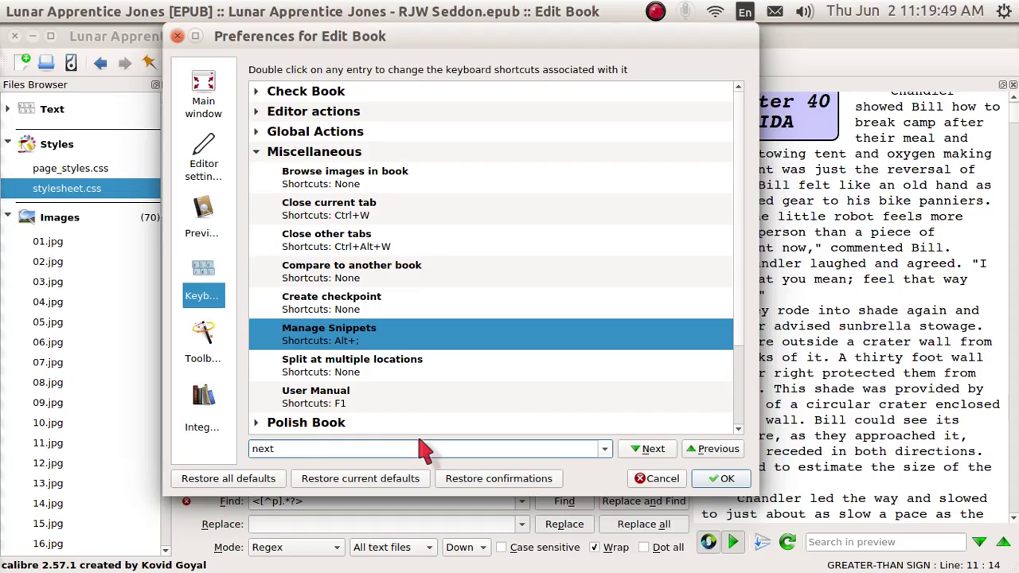
left_click(649, 451)
left_click(650, 450)
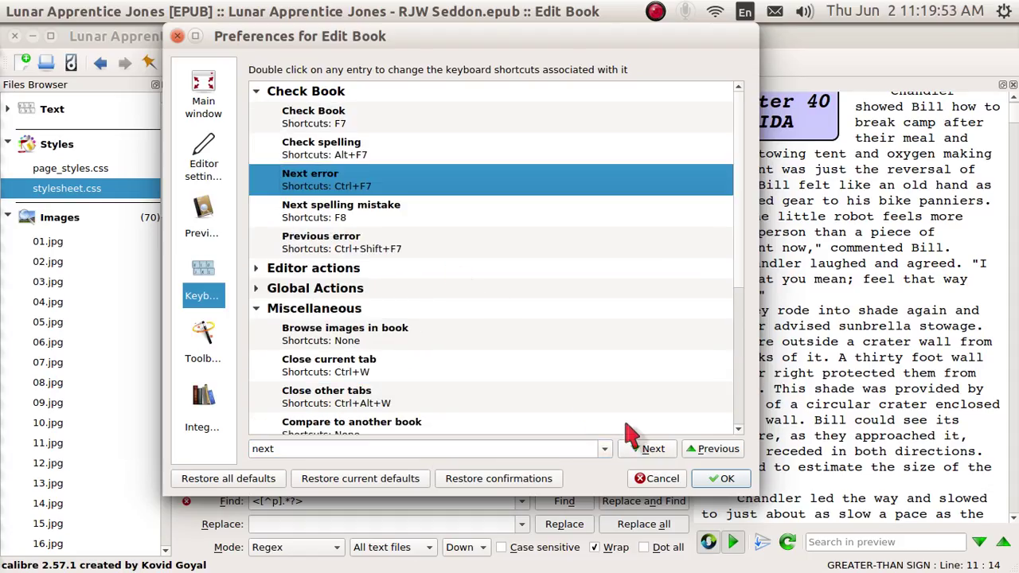
left_click(646, 447)
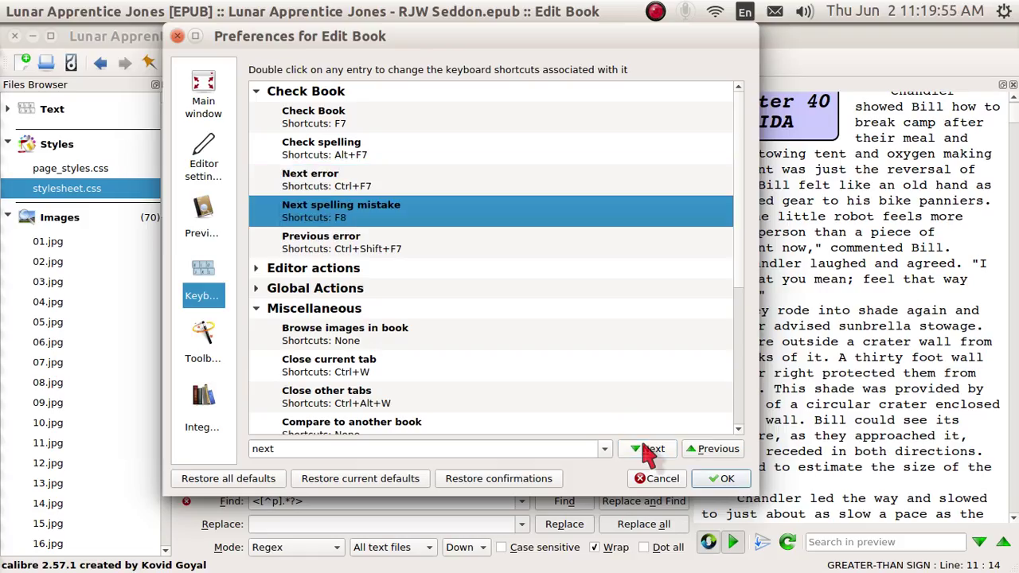
left_click(650, 451)
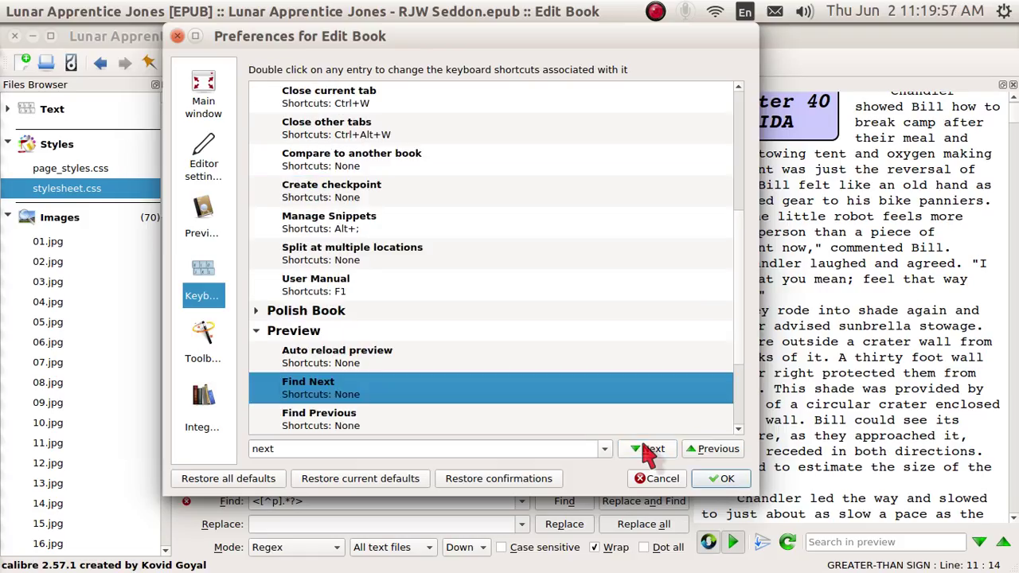
left_click(650, 451)
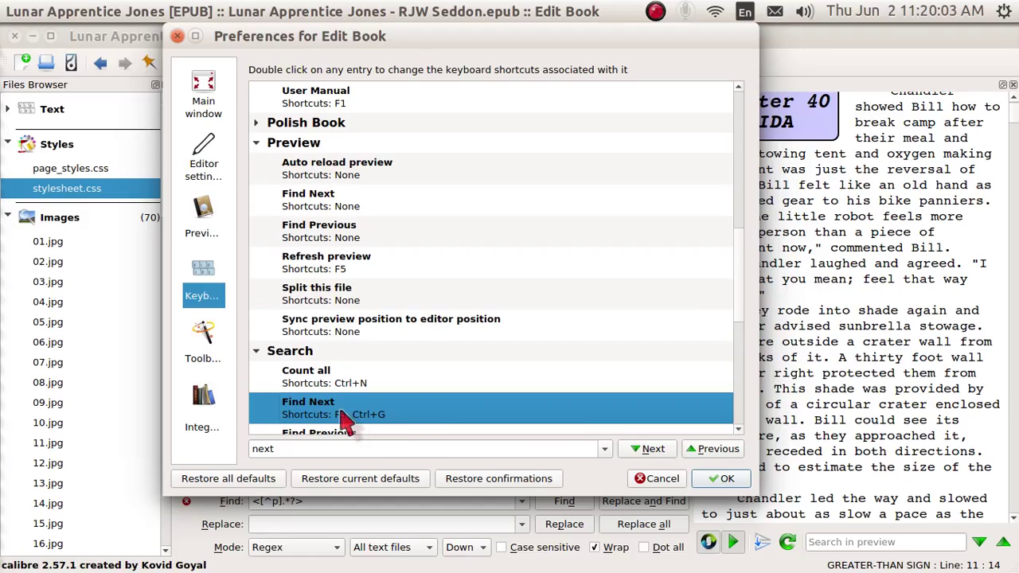
left_click(178, 40)
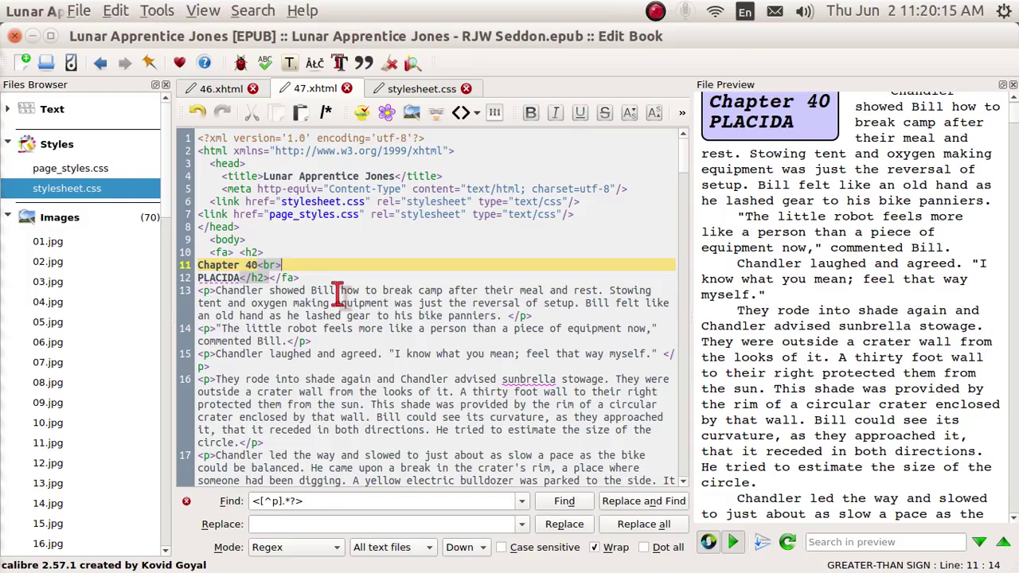
Bring up the snippets list with Alt+T, then close it back to 47.xhtml.
key("alt+t")
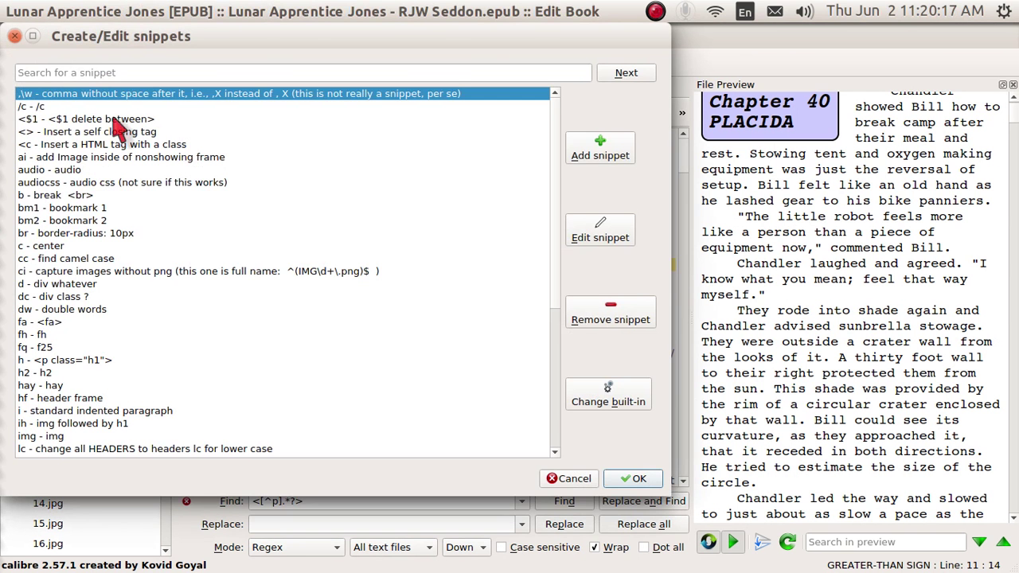
left_click(15, 37)
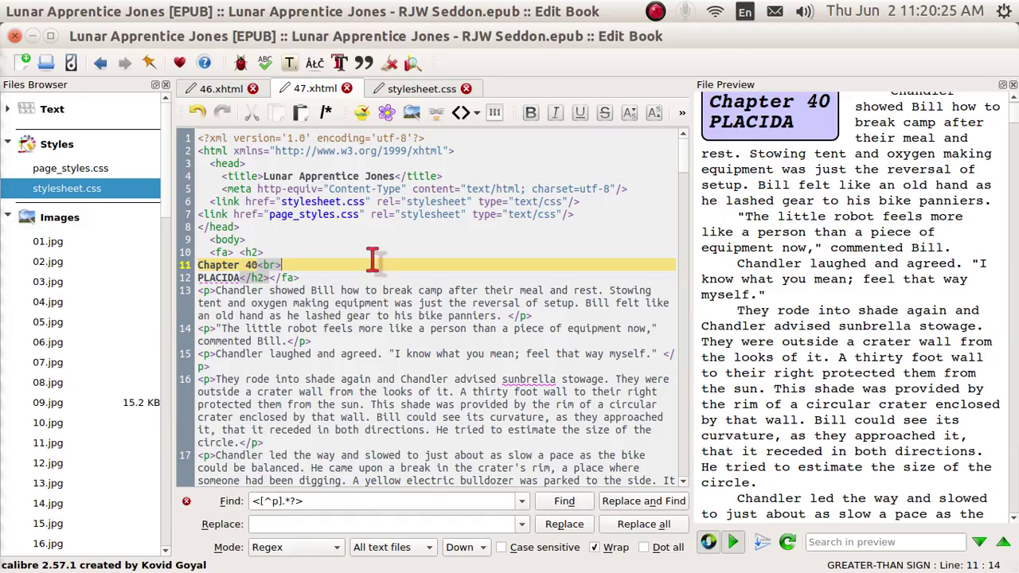
Step through the <[^p].*?> tag matches in 47.xhtml down to the last paragraph.
left_click(315, 163)
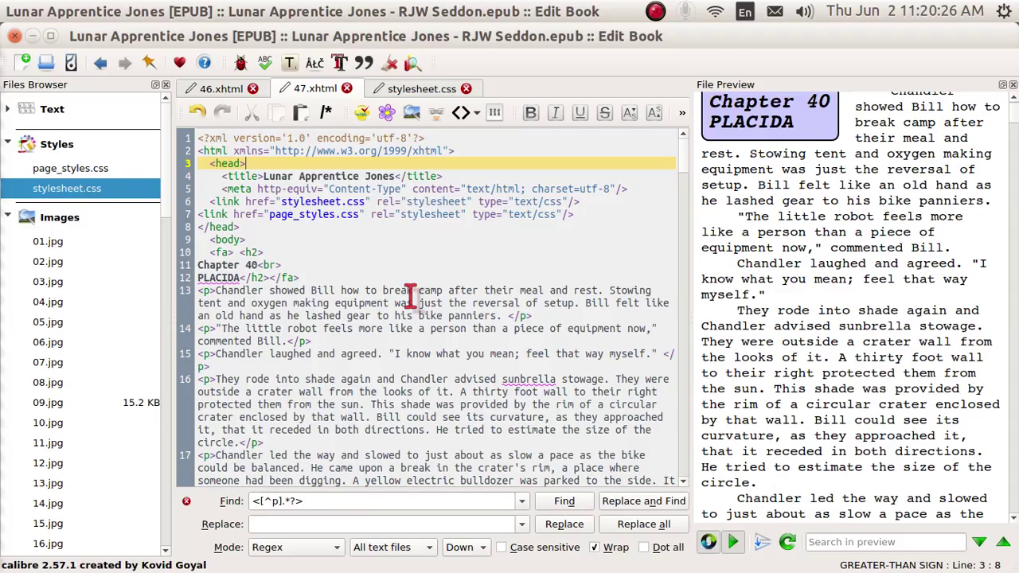
left_click(563, 502)
left_click(563, 501)
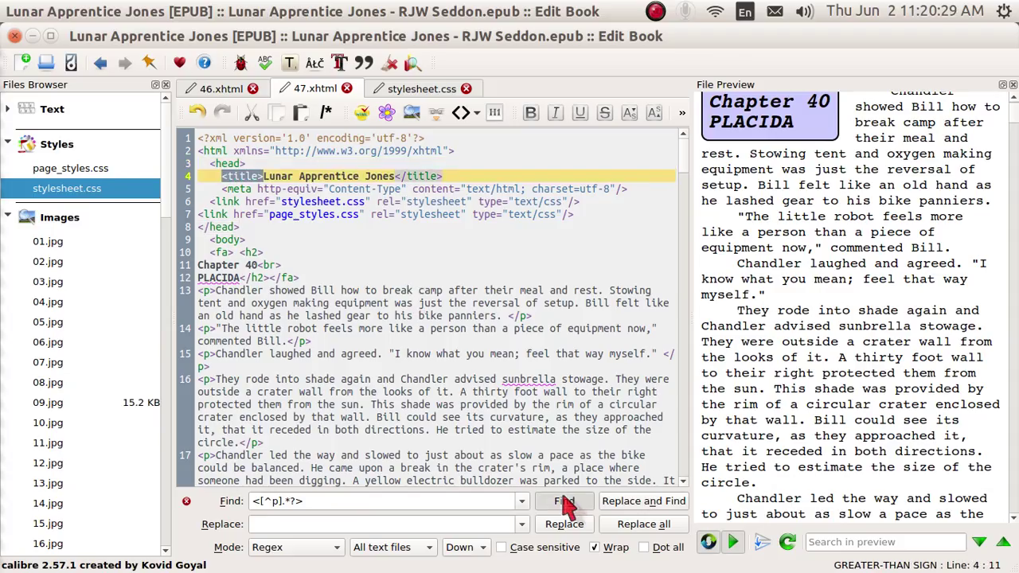
left_click(563, 502)
left_click(564, 501)
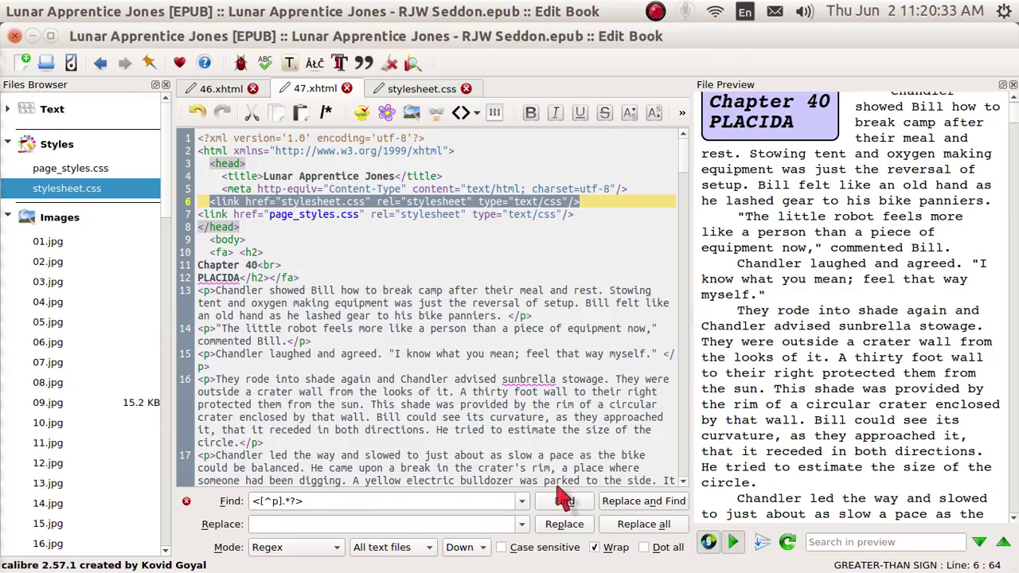
key("ctrl+g")
key("ctrl+g")
key("ctrl+g")
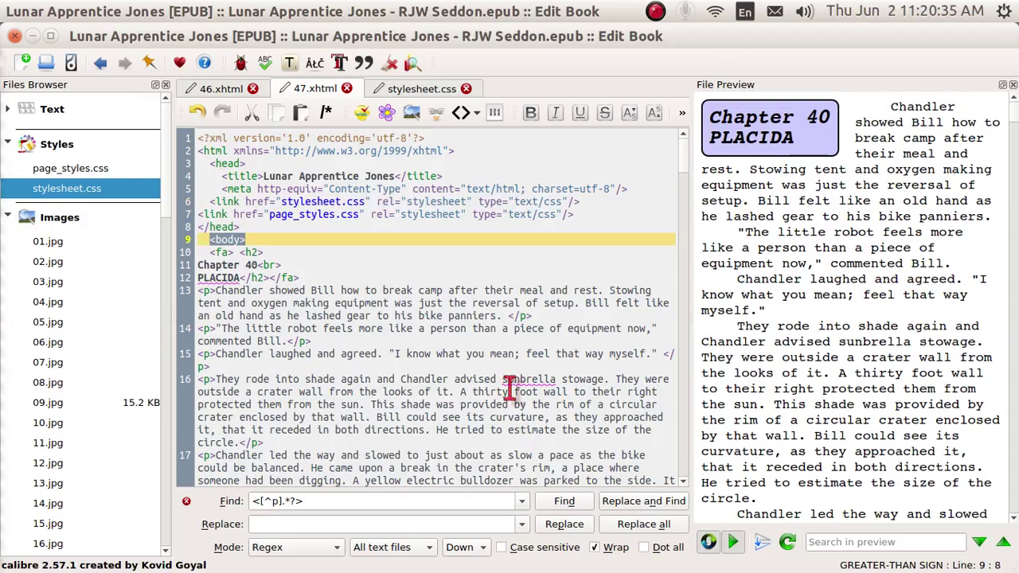
key("ctrl+g")
key("ctrl+g")
key("ctrl+g")
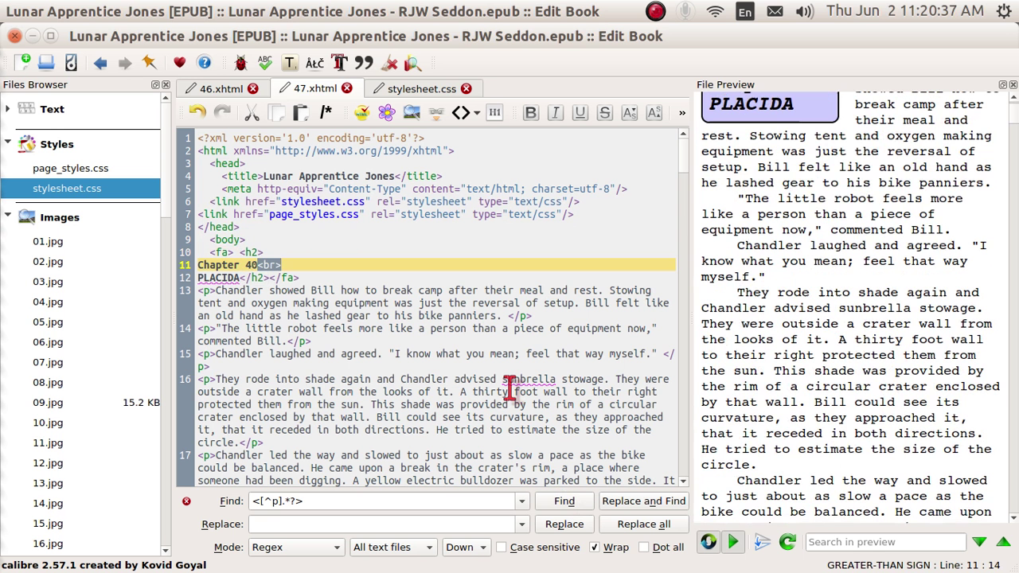
key("ctrl+g")
key("ctrl+g")
key("ctrl+g")
key("ctrl+g")
key("ctrl+g")
key("ctrl+g")
key("ctrl+g")
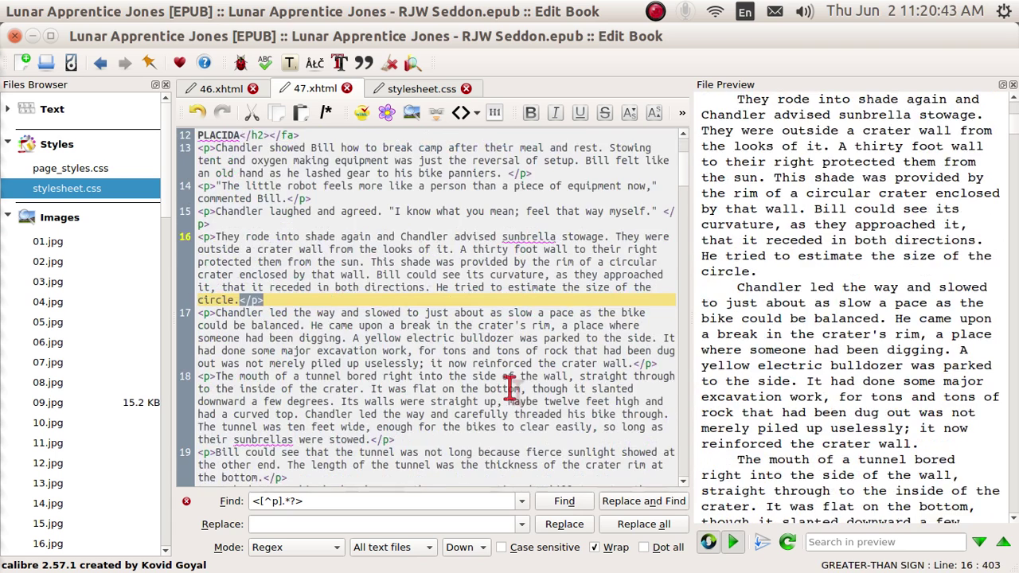
key("ctrl+g")
key("ctrl+g")
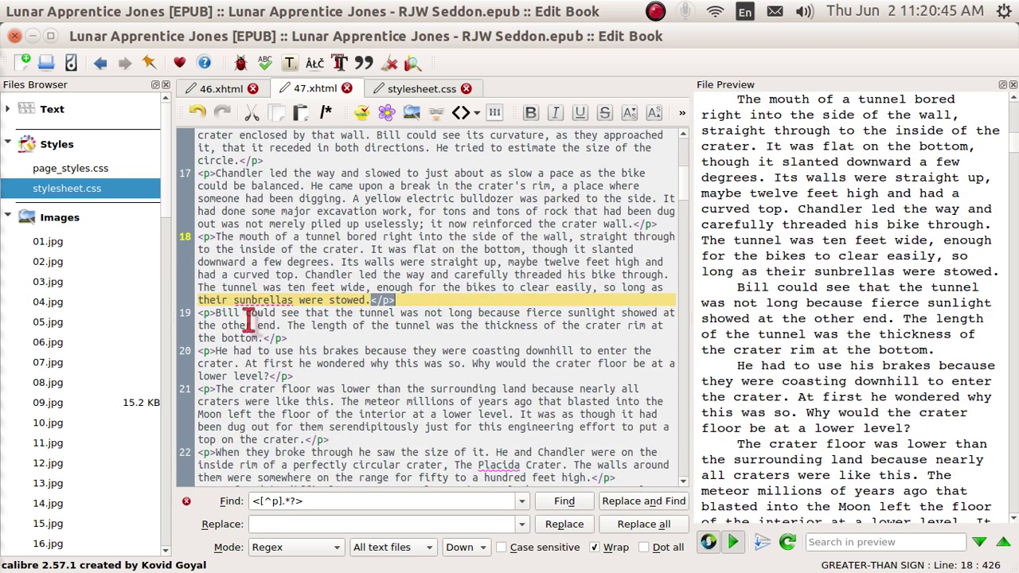
key("ctrl+g")
key("ctrl+g")
key("ctrl+g")
key("ctrl+g")
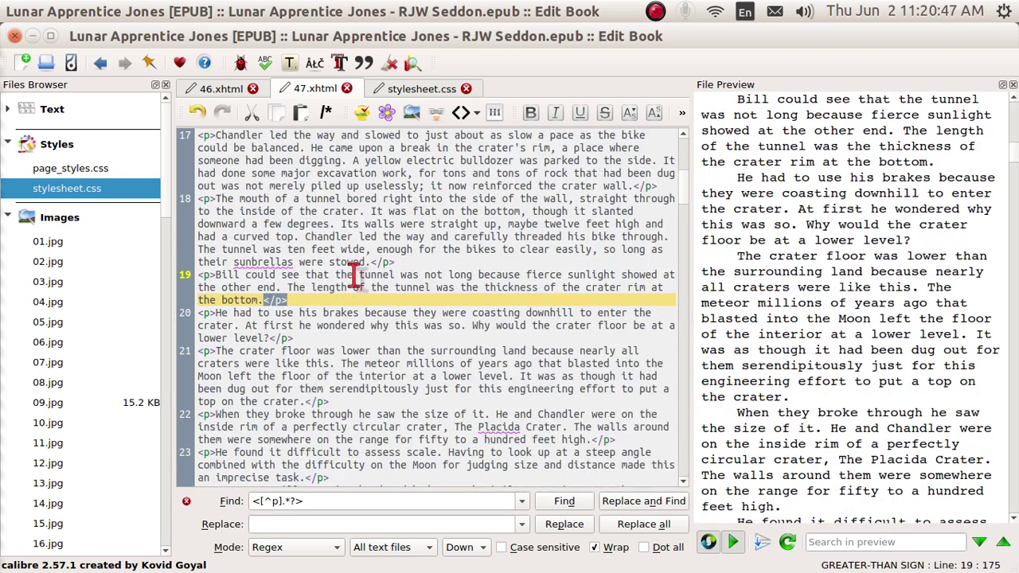
key("ctrl+g")
key("ctrl+g")
key("ctrl+g")
key("ctrl+g")
key("ctrl+g")
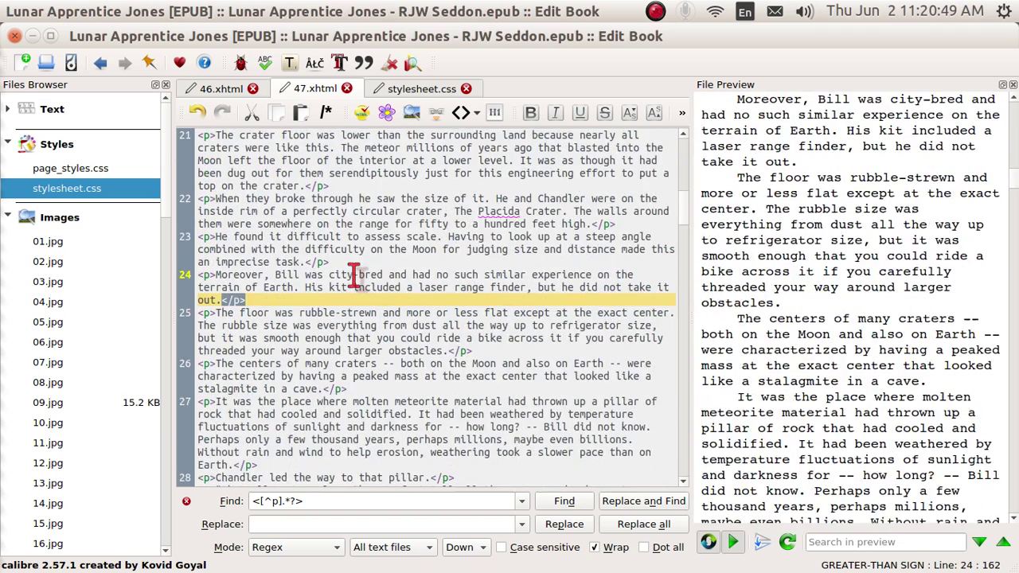
key("ctrl+g")
key("ctrl+g")
key("ctrl+g")
key("ctrl+g")
key("ctrl+g")
key("ctrl+g")
key("ctrl+g")
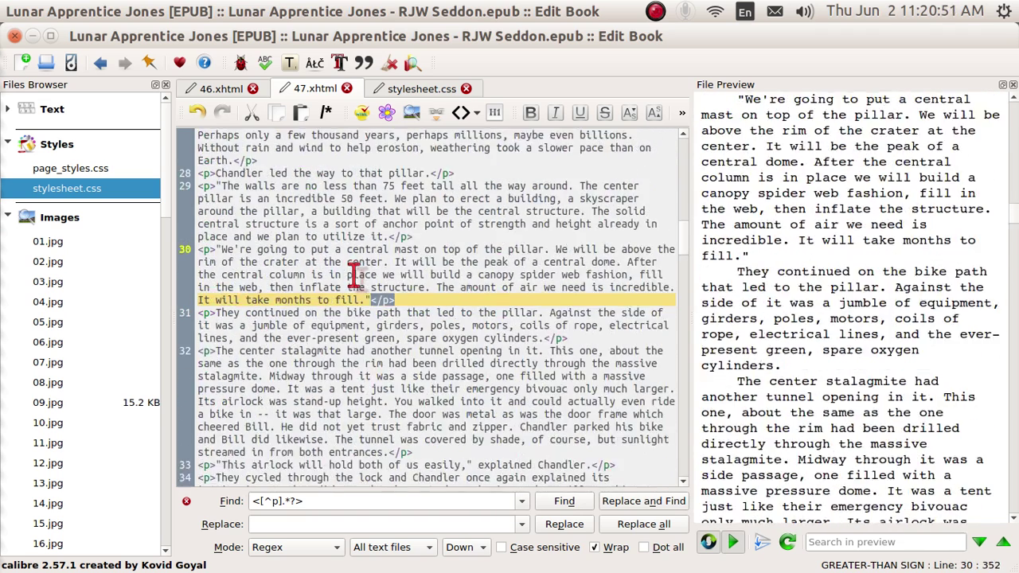
key("ctrl+g")
key("ctrl+g")
key("ctrl+g")
key("ctrl+g")
key("ctrl+g")
key("ctrl+g")
key("ctrl+g")
key("ctrl+g")
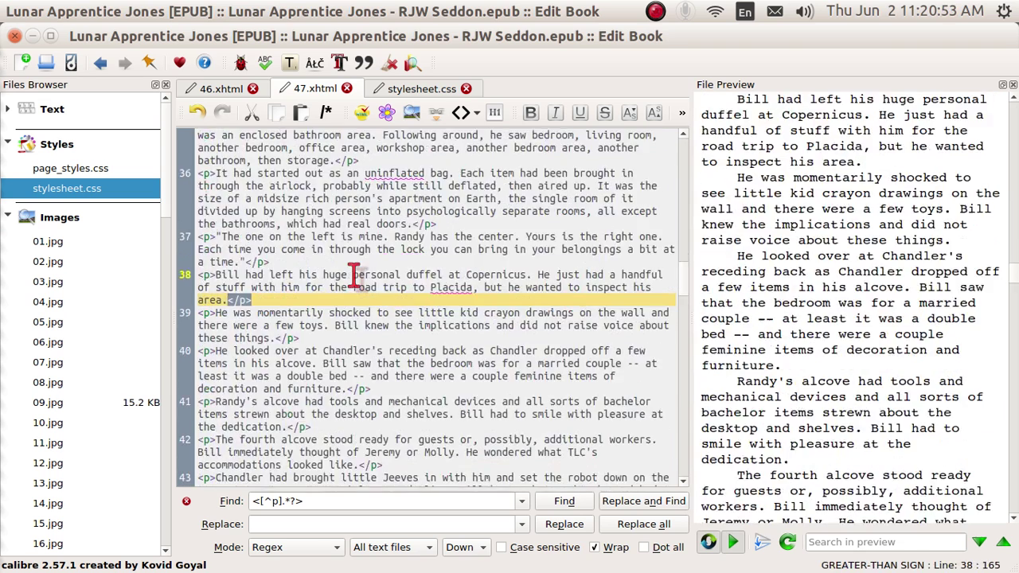
key("ctrl+g")
key("ctrl+g")
key("ctrl+g")
key("ctrl+g")
key("ctrl+g")
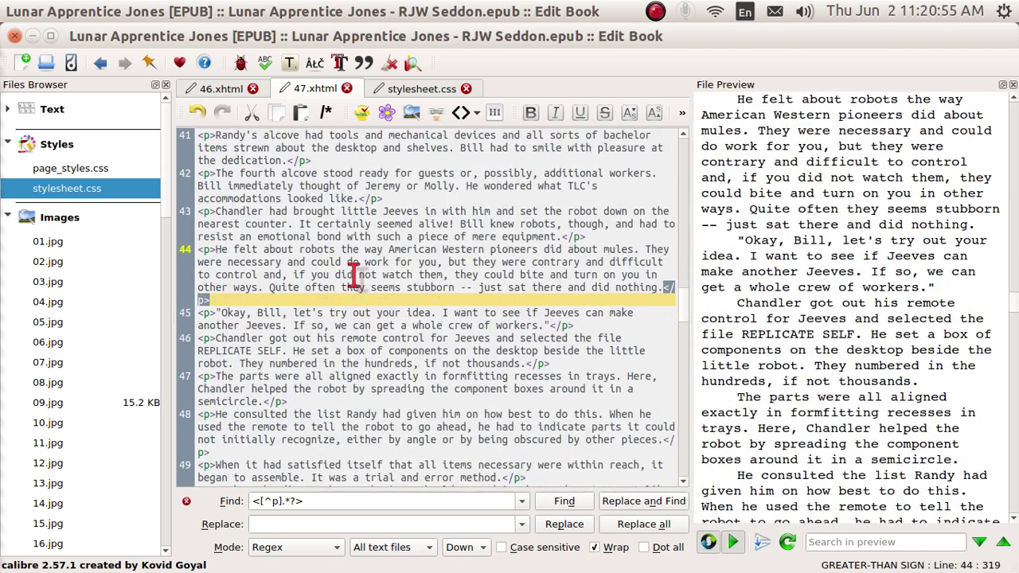
key("ctrl+g")
key("ctrl+g")
key("ctrl+g")
key("ctrl+g")
key("ctrl+g")
key("ctrl+g")
key("ctrl+g")
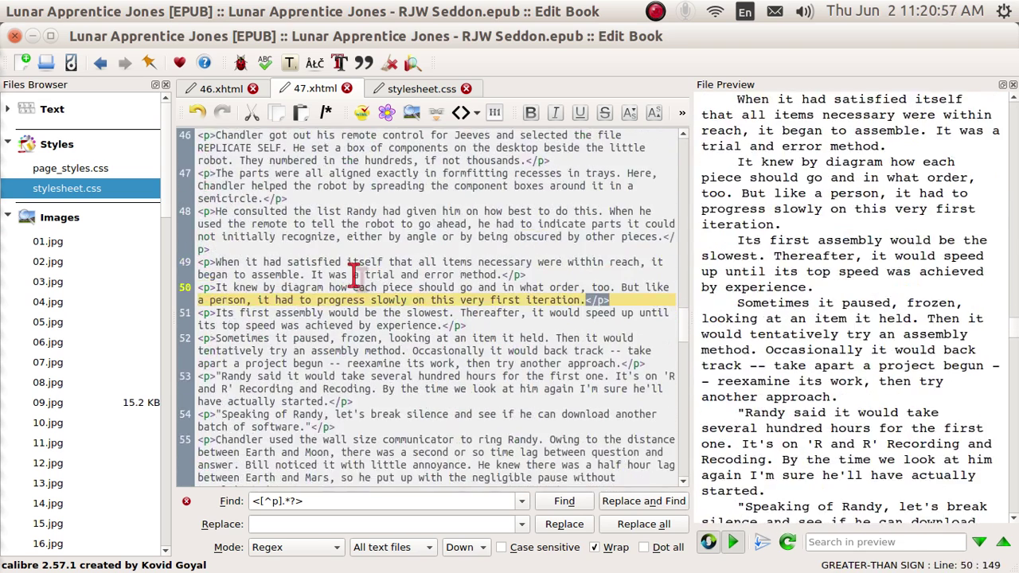
key("ctrl+g")
key("ctrl+g")
key("ctrl+g")
key("ctrl+g")
key("ctrl+g")
key("ctrl+g")
key("ctrl+g")
key("ctrl+g")
key("ctrl+g")
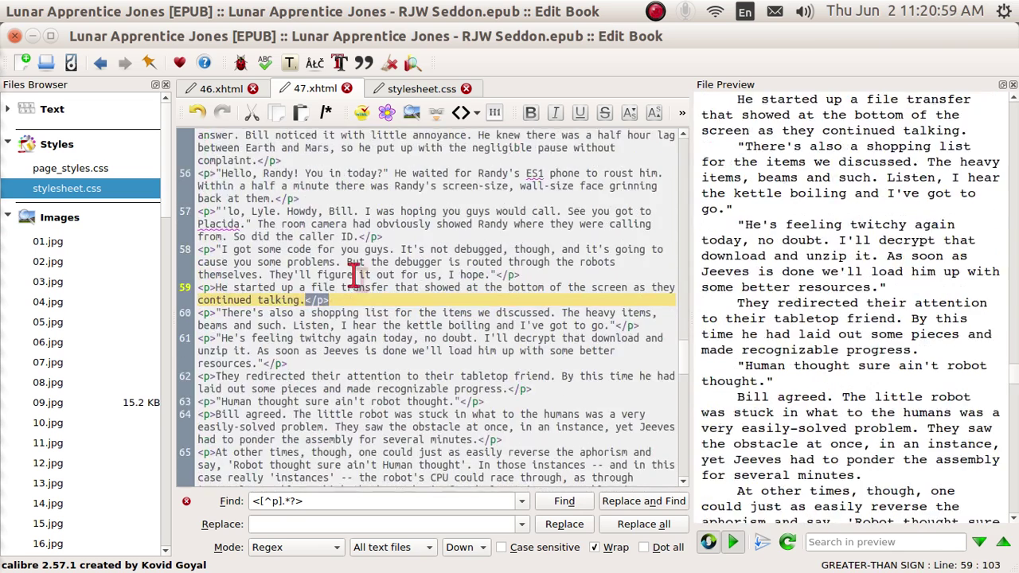
key("ctrl+g")
key("ctrl+g")
key("ctrl+g")
key("ctrl+g")
key("ctrl+g")
key("ctrl+g")
key("ctrl+g")
key("ctrl+g")
key("ctrl+g")
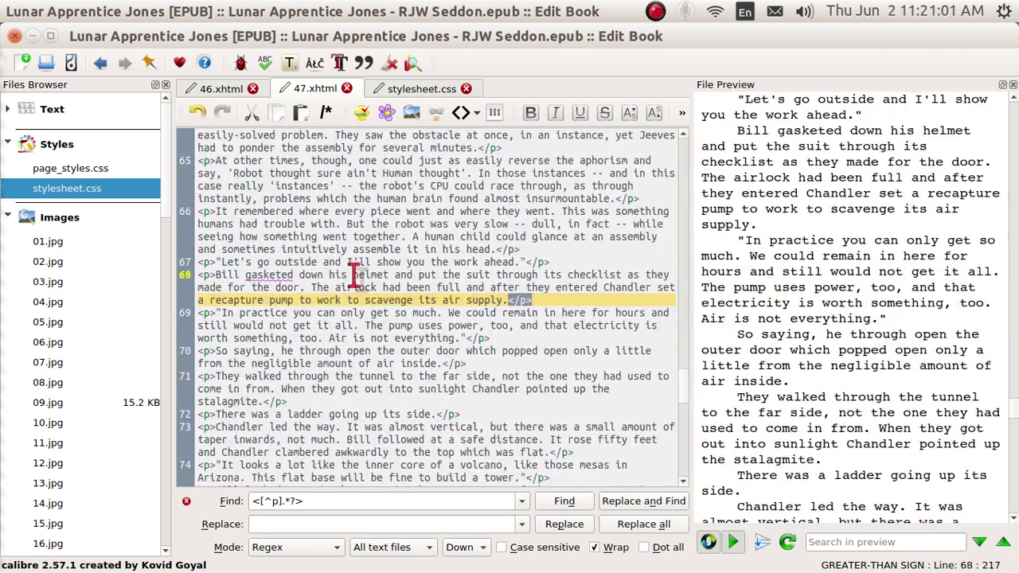
key("ctrl+g")
key("ctrl+g")
key("ctrl+g")
key("ctrl+g")
key("ctrl+g")
key("ctrl+g")
key("ctrl+g")
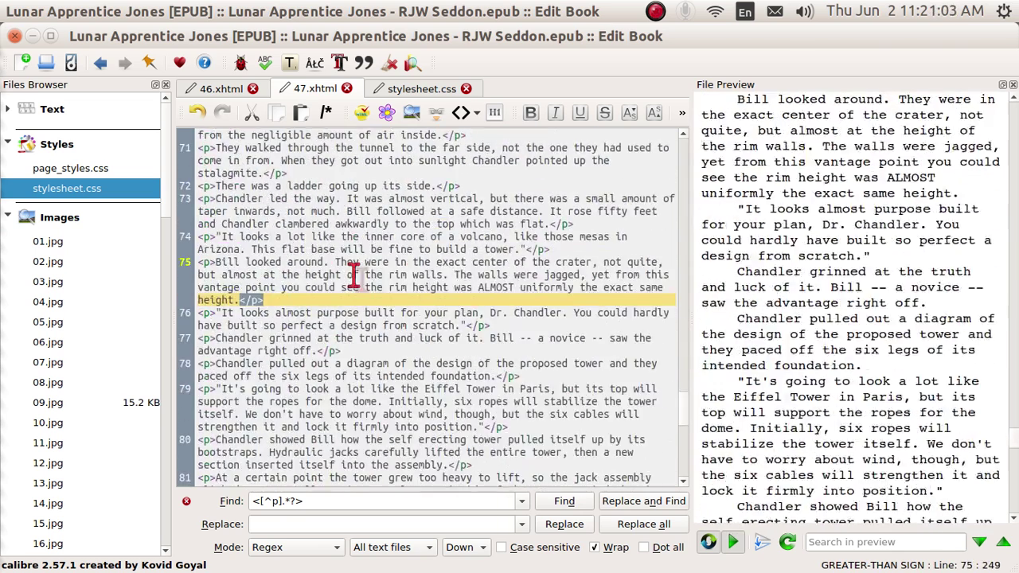
key("ctrl+g")
key("ctrl+g")
key("ctrl+g")
key("ctrl+g")
key("ctrl+g")
key("ctrl+g")
key("ctrl+g")
key("ctrl+g")
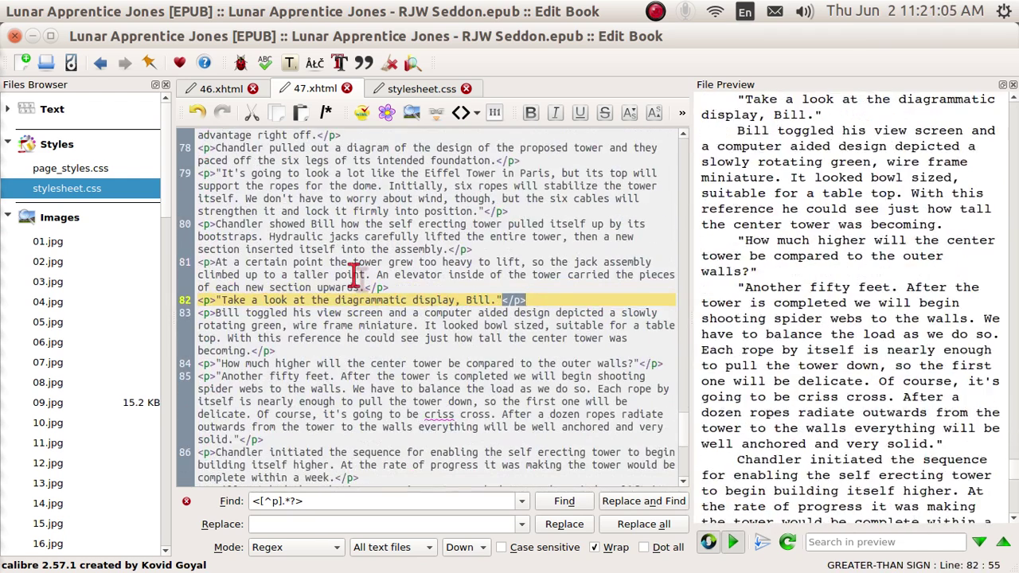
key("ctrl+g")
key("ctrl+g")
key("ctrl+g")
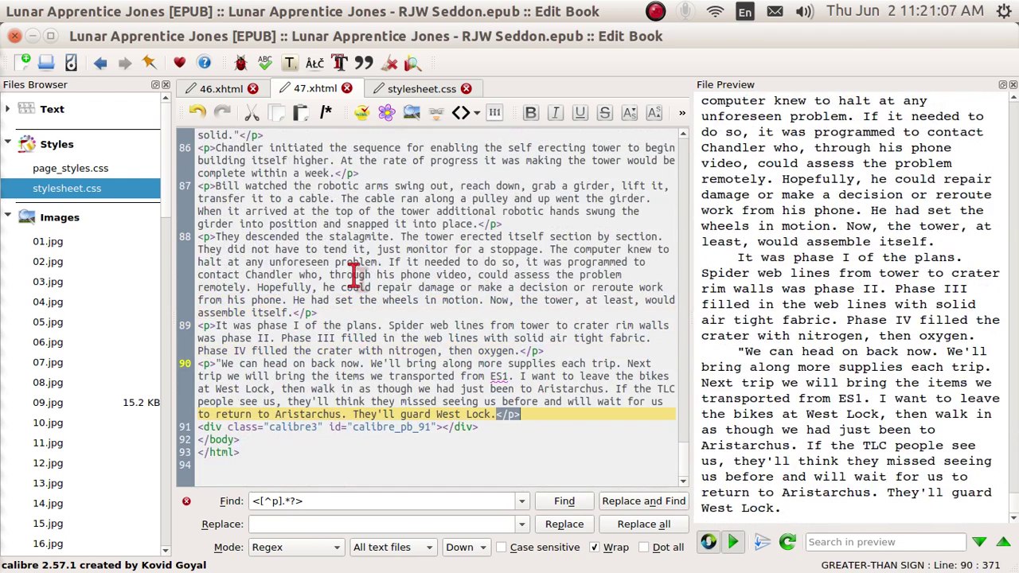
Delete the empty calibre3 div on line 91 and save the book.
key("ctrl+g")
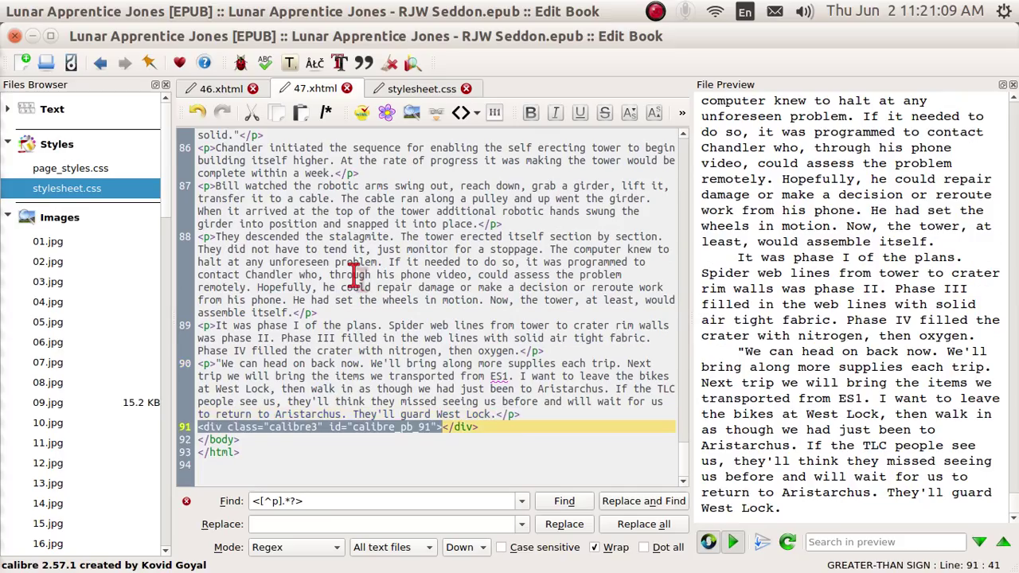
key("shift+End")
key("Delete")
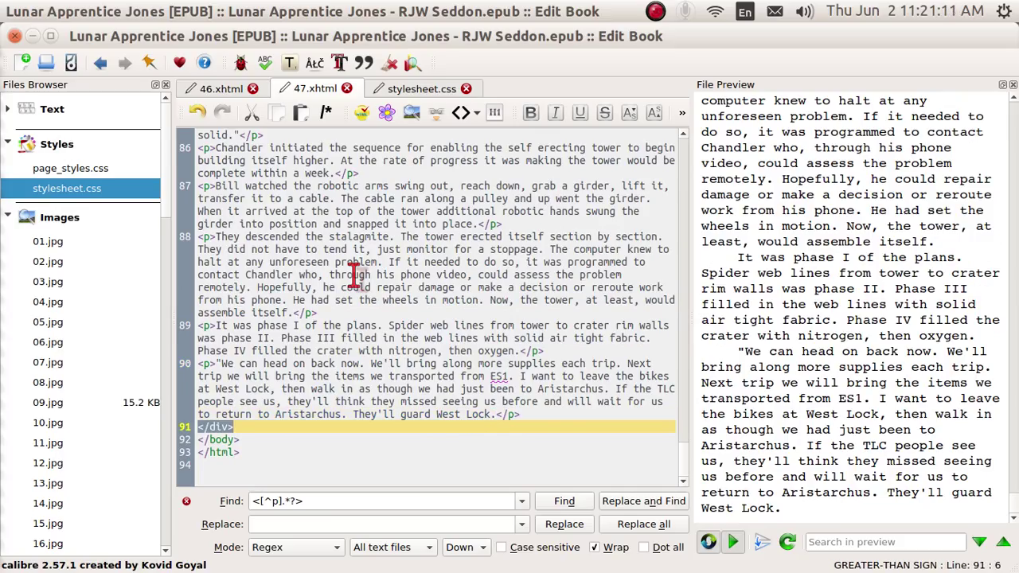
key("ctrl+s")
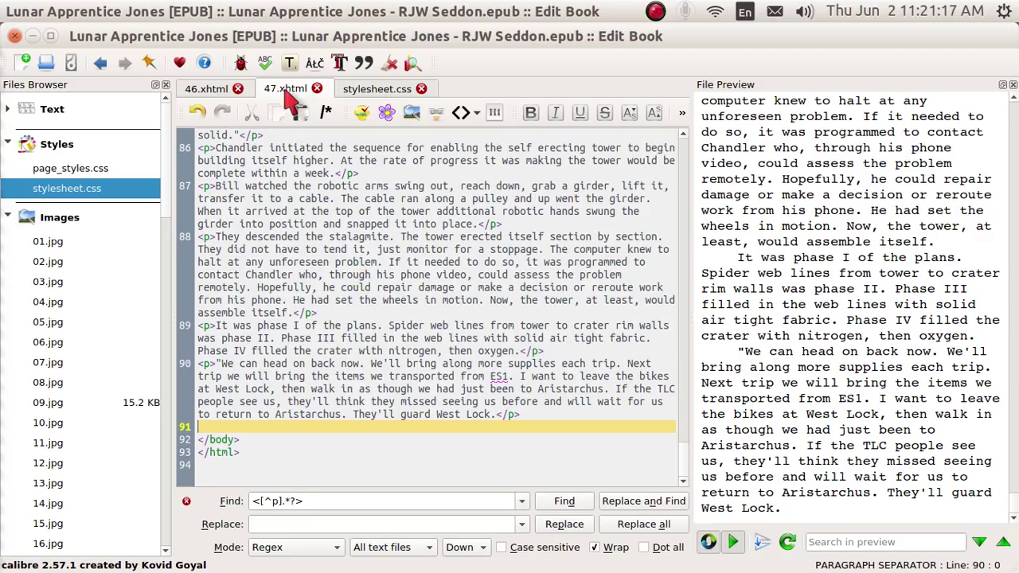
Continue the tag search past the closing body and html tags into 48.xhtml.
key("ctrl+g")
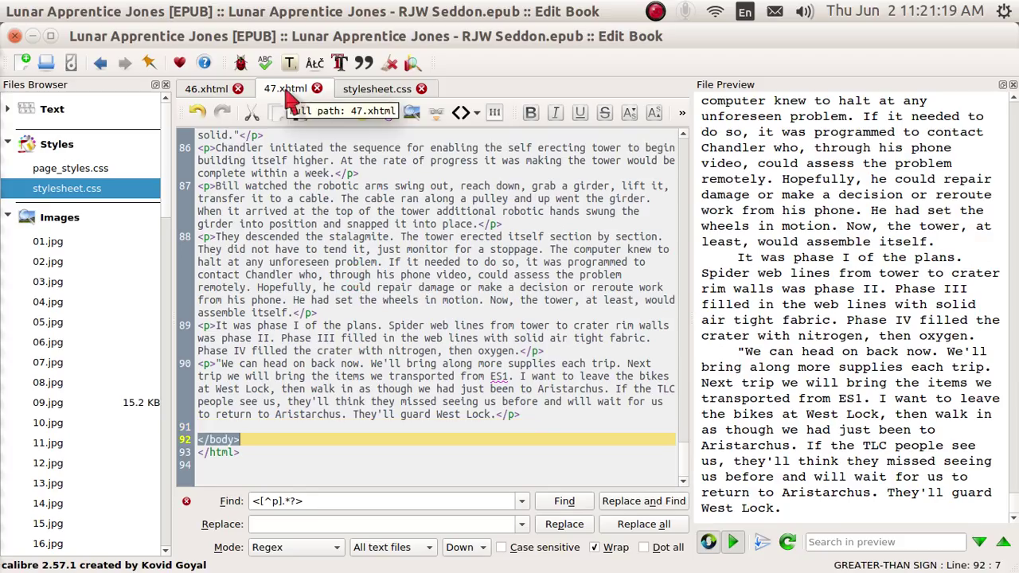
key("ctrl+g")
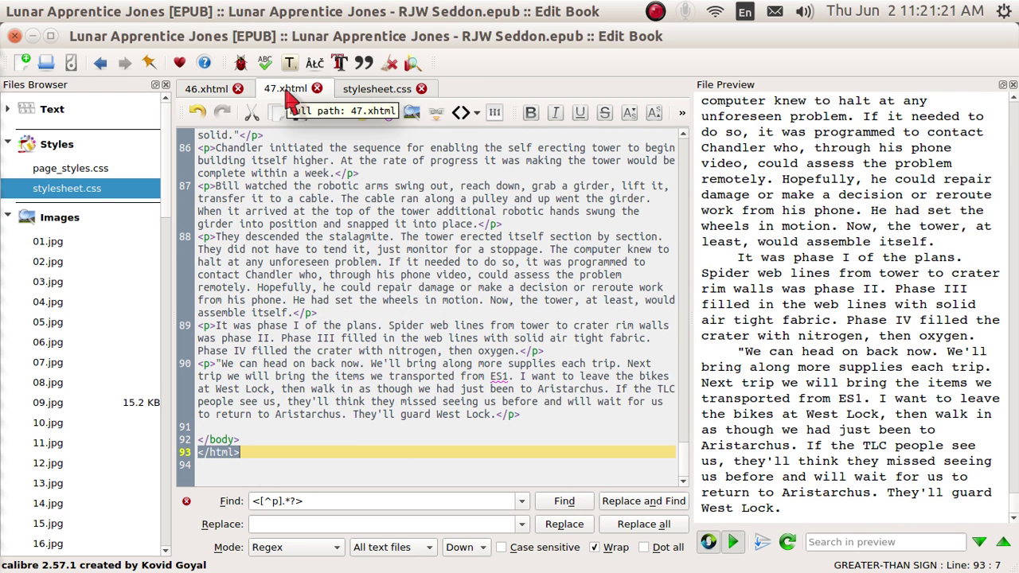
key("ctrl+g")
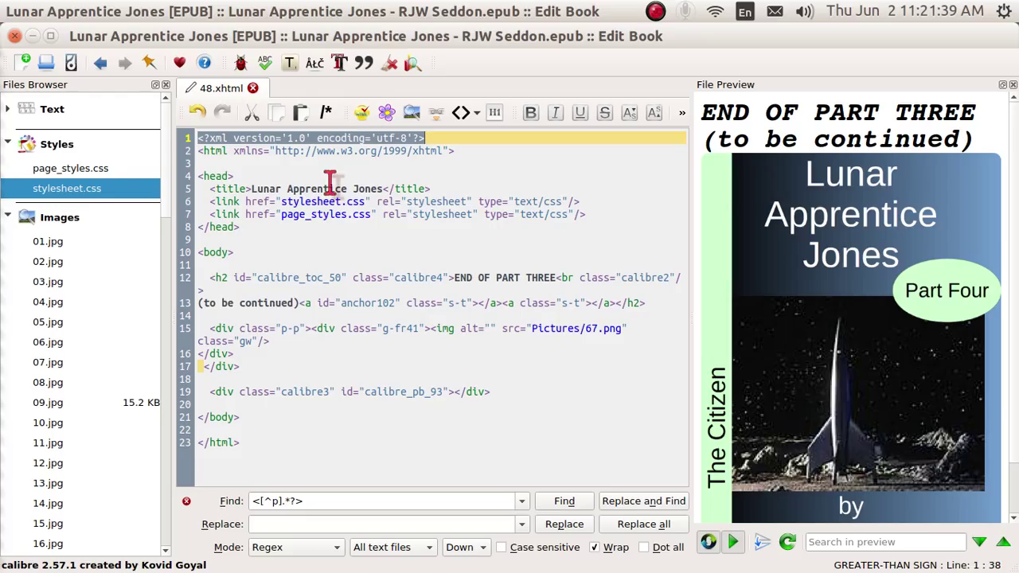
Delete the opening <h2> tag, the line break and the anchor102 tag from the heading.
key("ctrl+g")
key("ctrl+g")
key("ctrl+g")
key("ctrl+g")
key("ctrl+g")
key("ctrl+g")
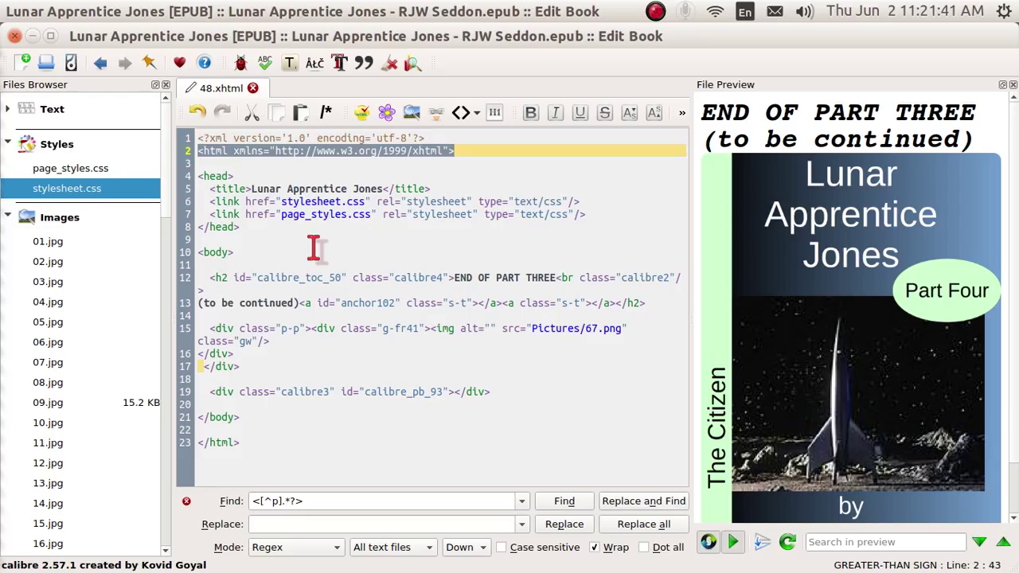
key("ctrl+g")
key("ctrl+g")
key("ctrl+g")
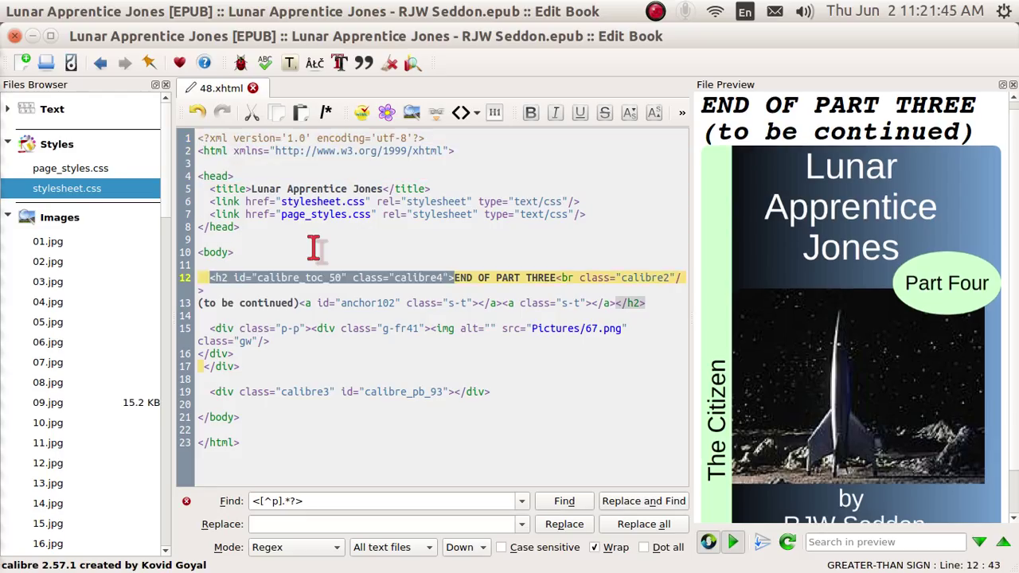
key("Delete")
key("ctrl+g")
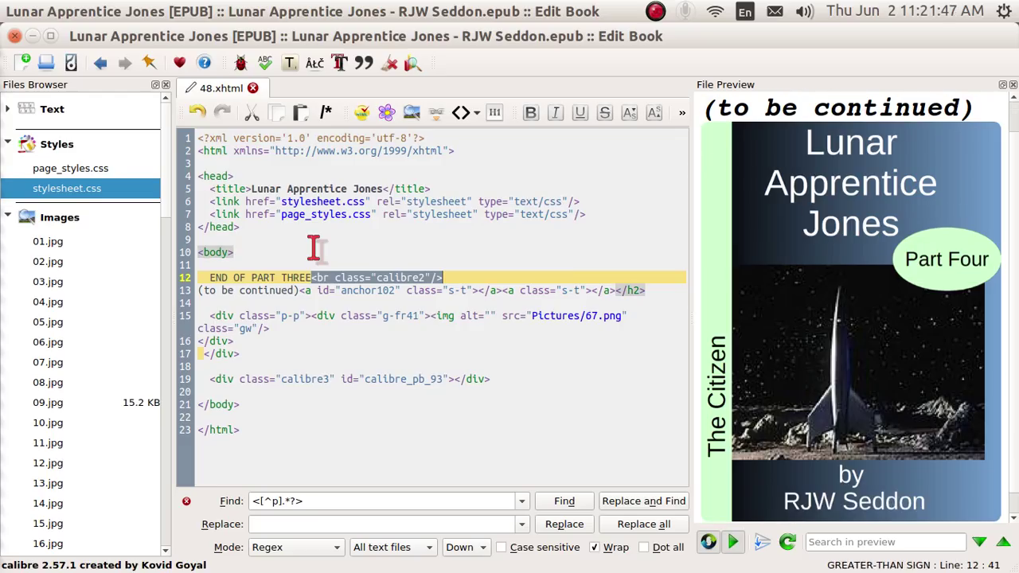
key("Delete")
key("ctrl+g")
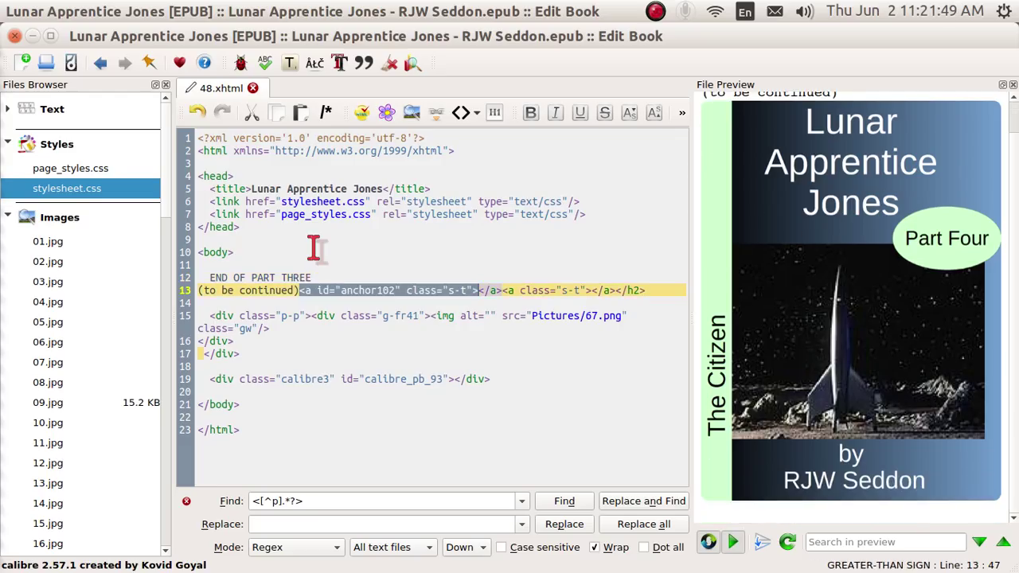
key("Delete")
Remove the empty anchor tags and the closing </h2> after the heading text.
key("ctrl+g")
key("Delete")
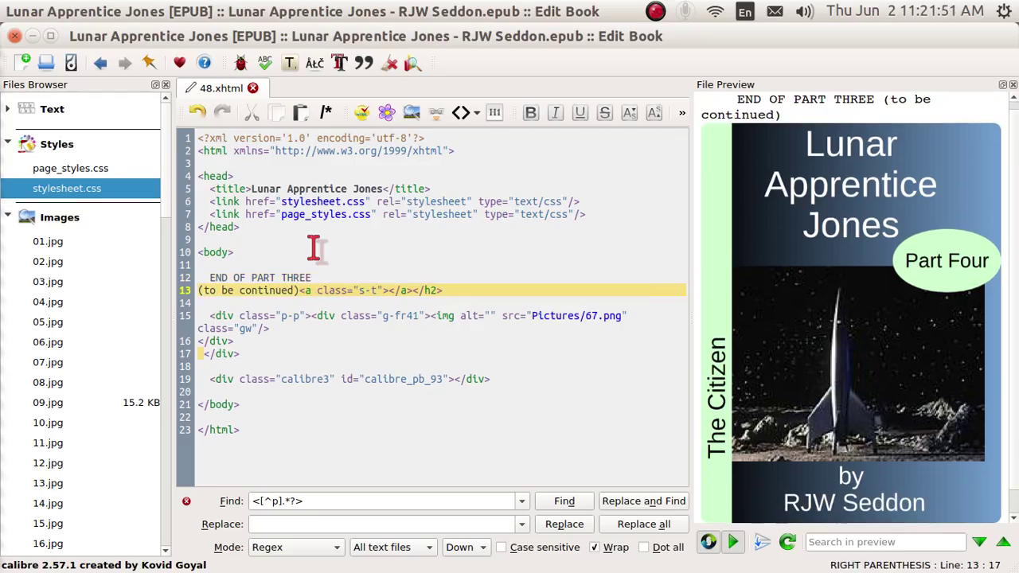
key("ctrl+g")
key("Delete")
key("ctrl+g")
key("Delete")
key("ctrl+g")
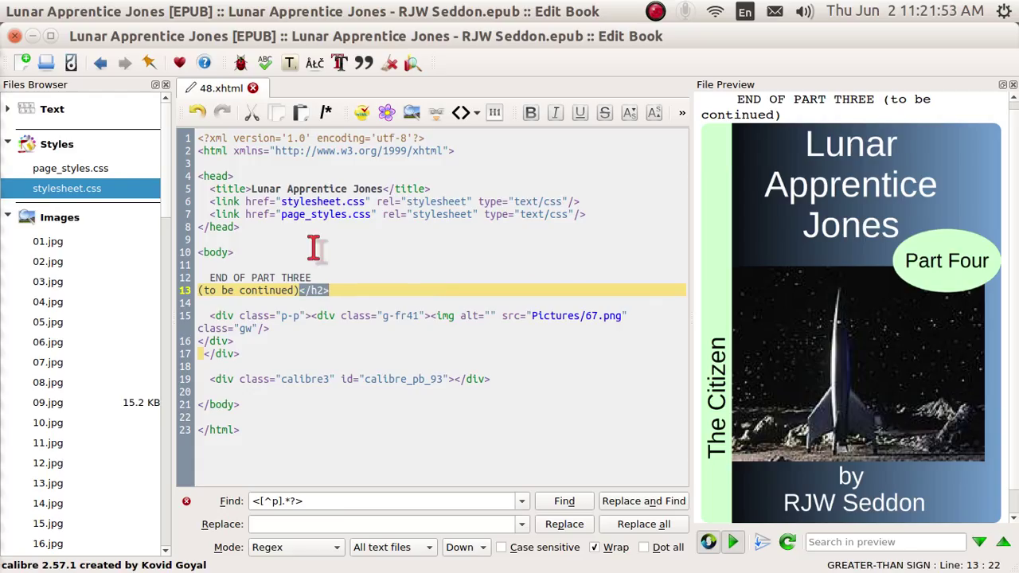
key("Delete")
key("ctrl+g")
Delete the p-p and g-fr41 wrapper divs around the image.
key("Delete")
key("ctrl+g")
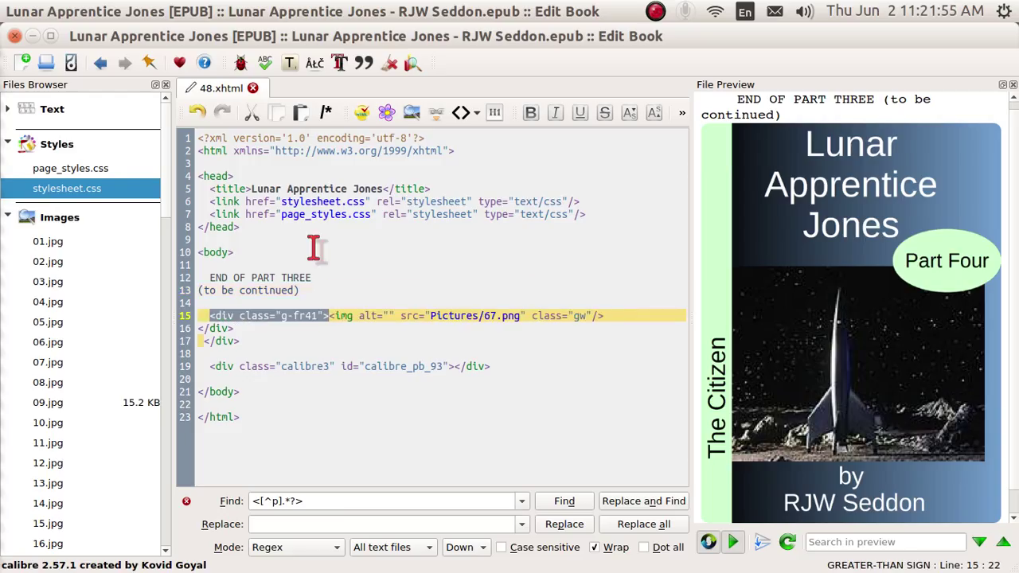
key("Delete")
key("ctrl+g")
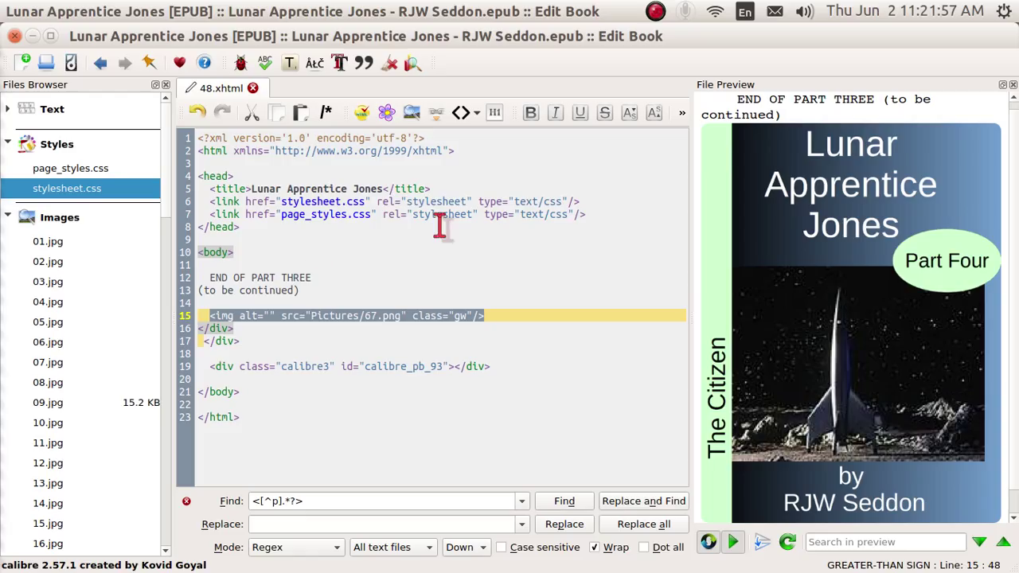
Change the Part Four image's class from gw to gh.
left_click(461, 316)
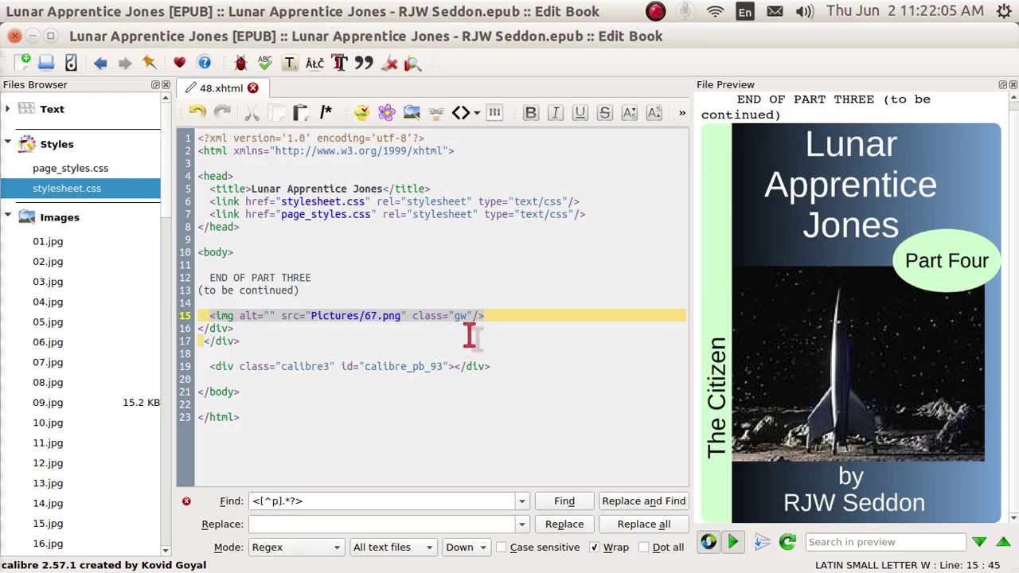
key("BackSpace")
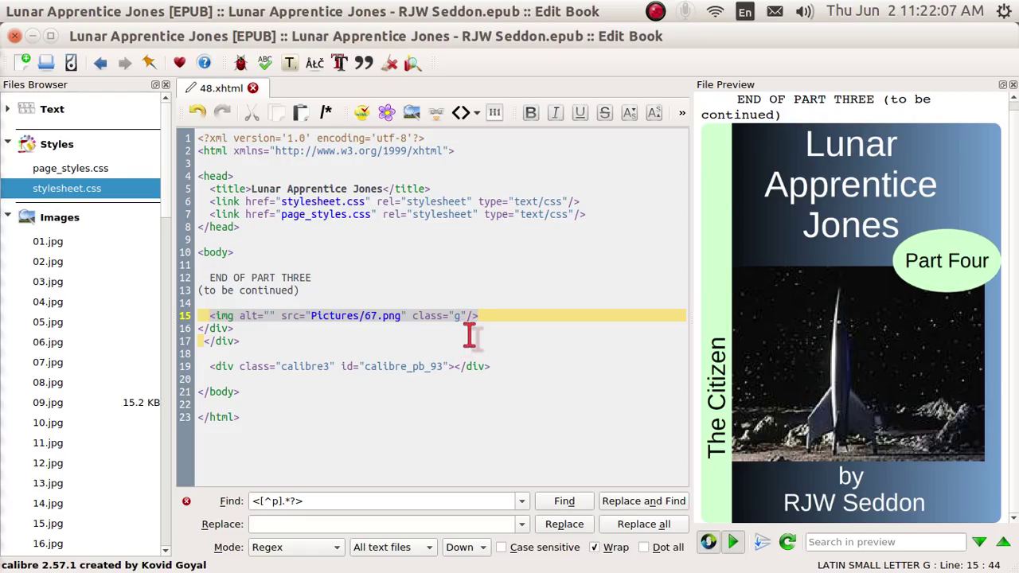
type("h")
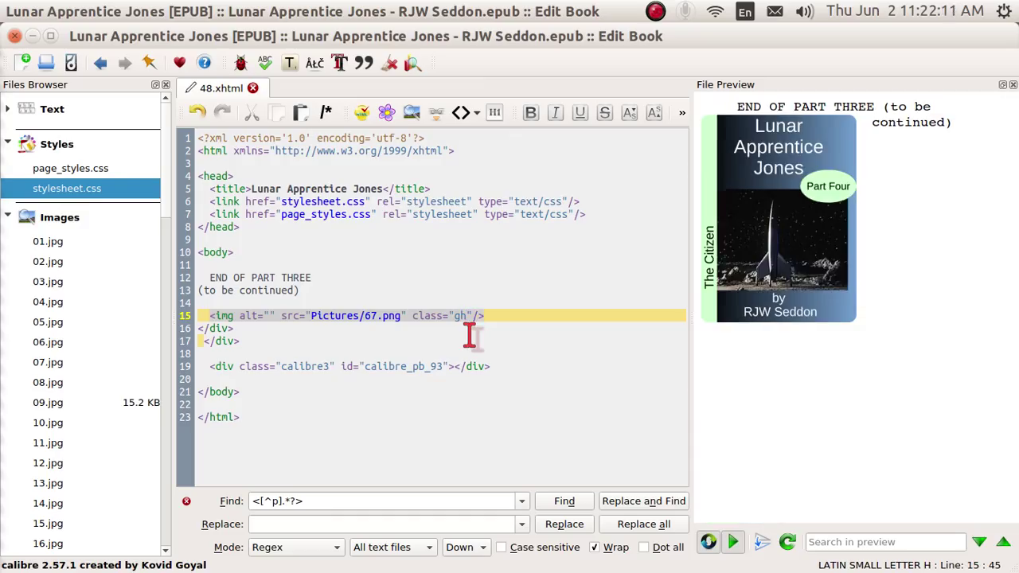
Delete the stray closing </div> lines below the img tag.
key("Down")
key("BackSpace")
key("BackSpace")
key("BackSpace")
key("BackSpace")
key("BackSpace")
key("BackSpace")
left_click(470, 336)
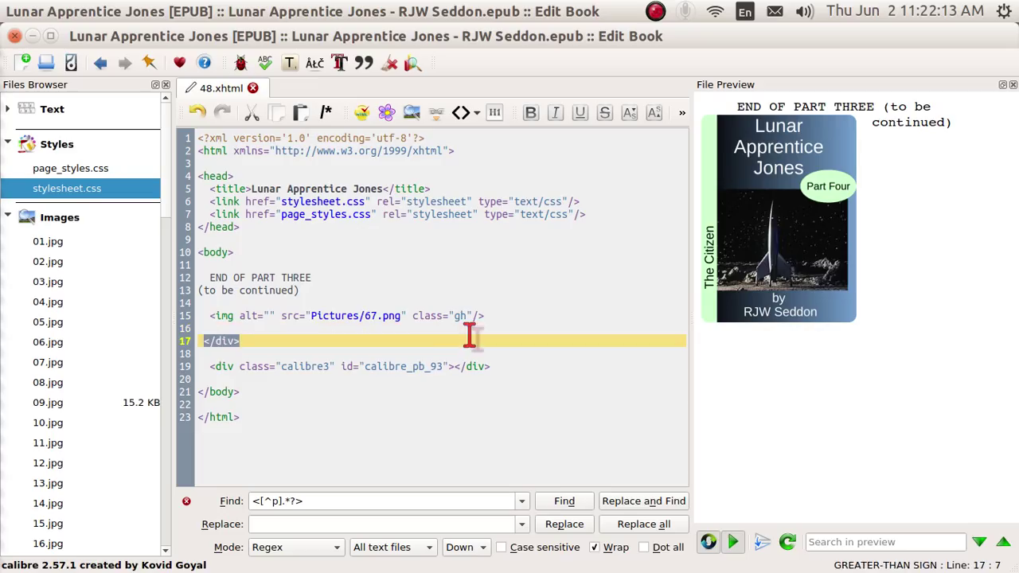
key("BackSpace")
key("BackSpace")
key("BackSpace")
key("BackSpace")
key("BackSpace")
key("BackSpace")
key("Down")
key("Down")
key("Home")
key("ctrl+Delete")
key("ctrl+Delete")
key("ctrl+Delete")
key("ctrl+Delete")
Delete the last leftover </div>, then enclose END OF PART THREE (to be continued) in <fa> <h2> … </h2></fa>.
key("End")
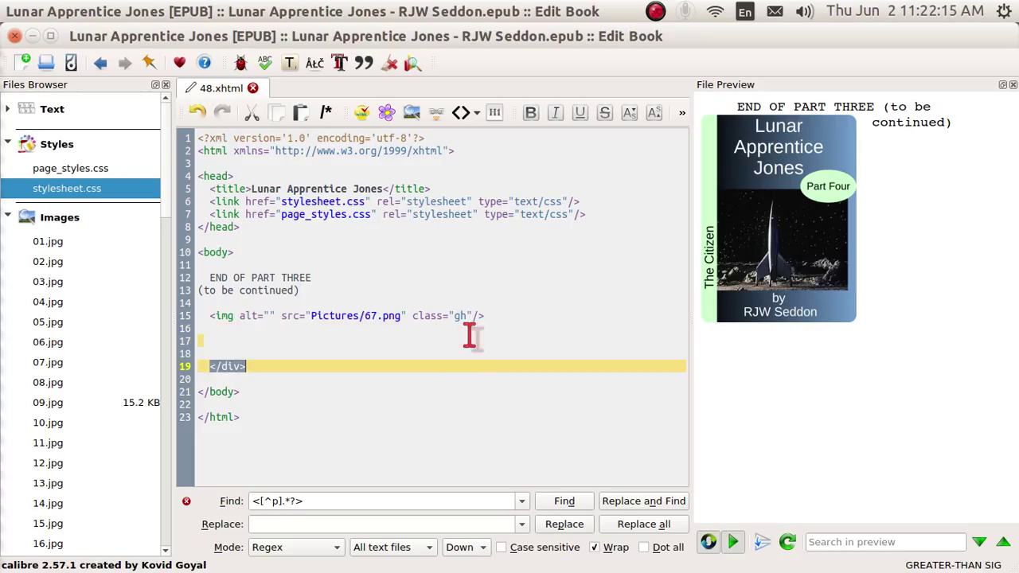
key("BackSpace")
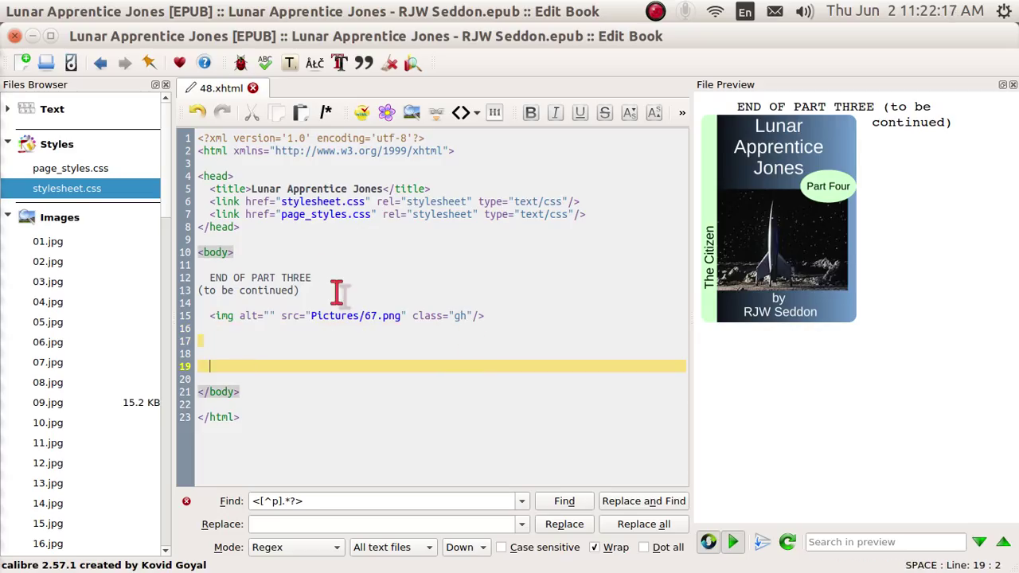
left_click(311, 264)
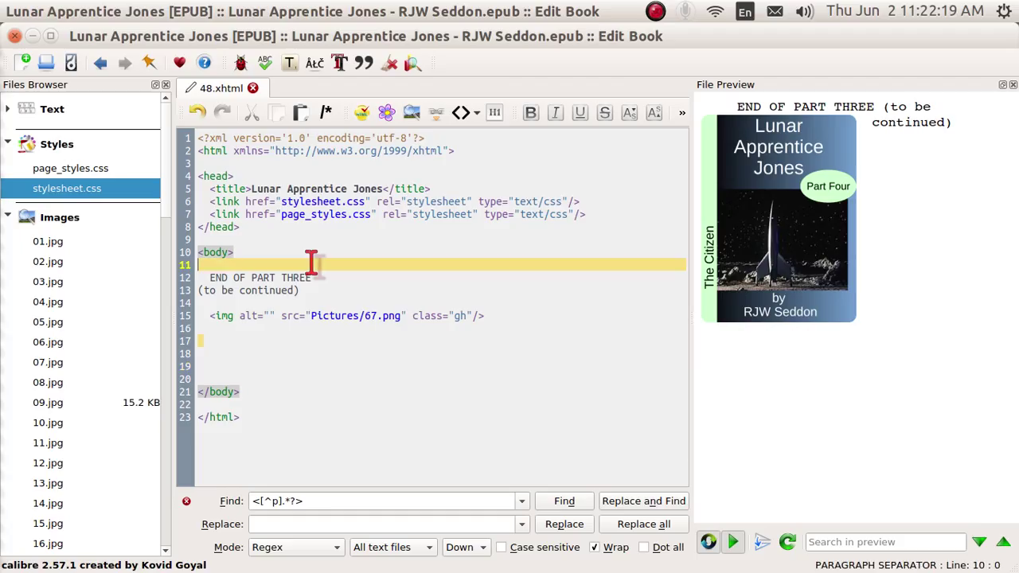
type("hf")
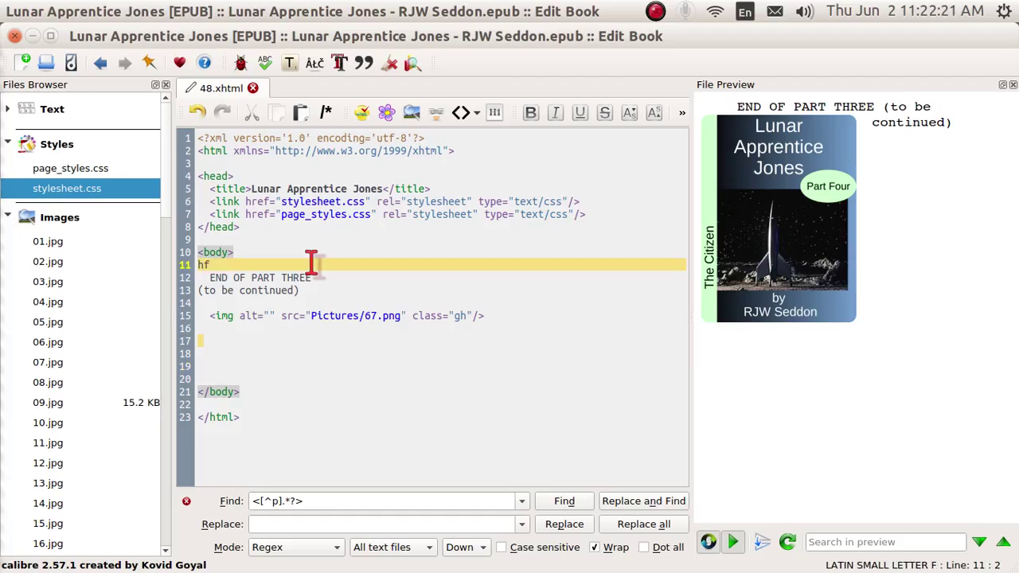
key("BackSpace")
key("BackSpace")
type("<fa> <h2>")
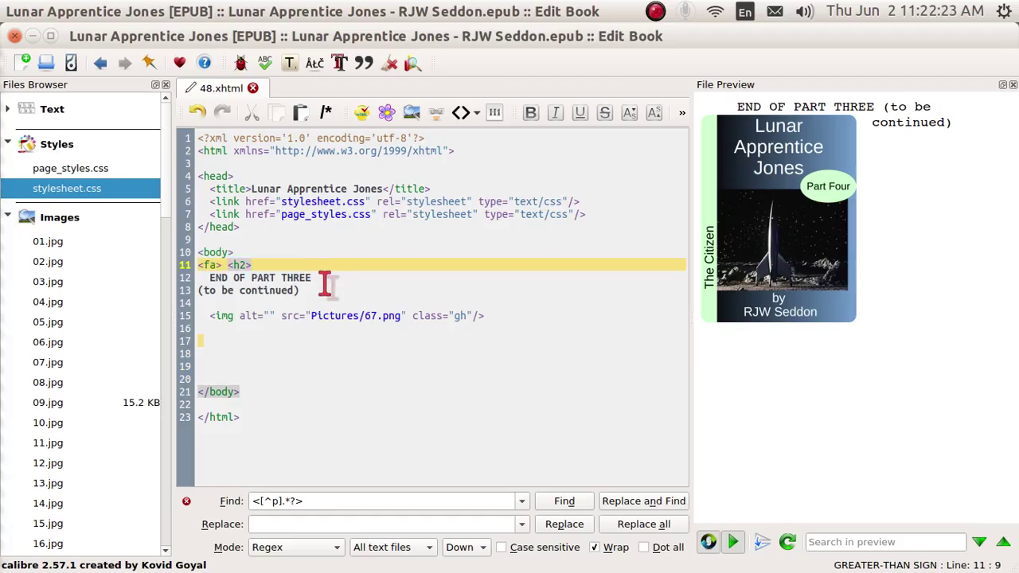
left_click(327, 291)
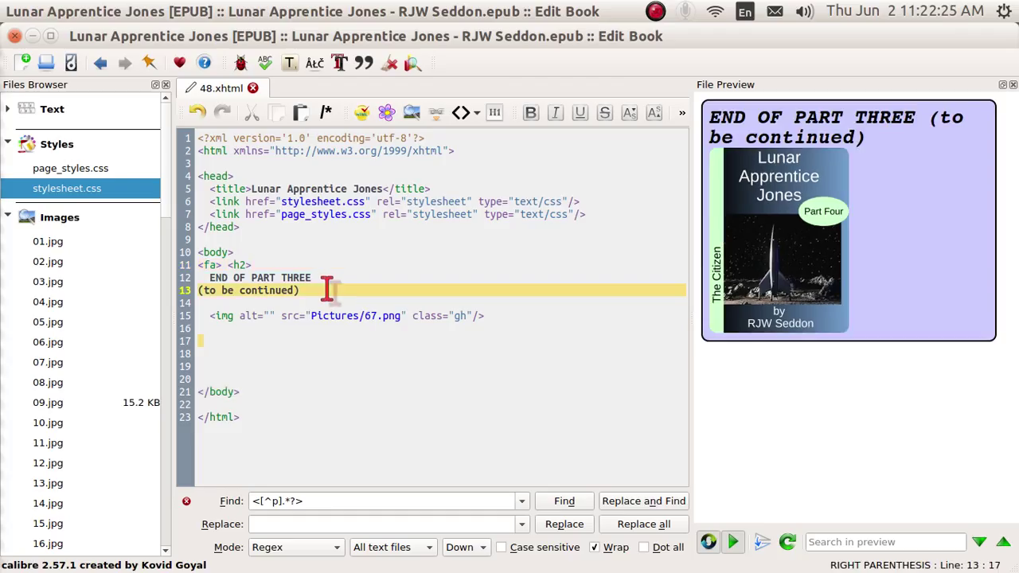
type("</h2></fa>")
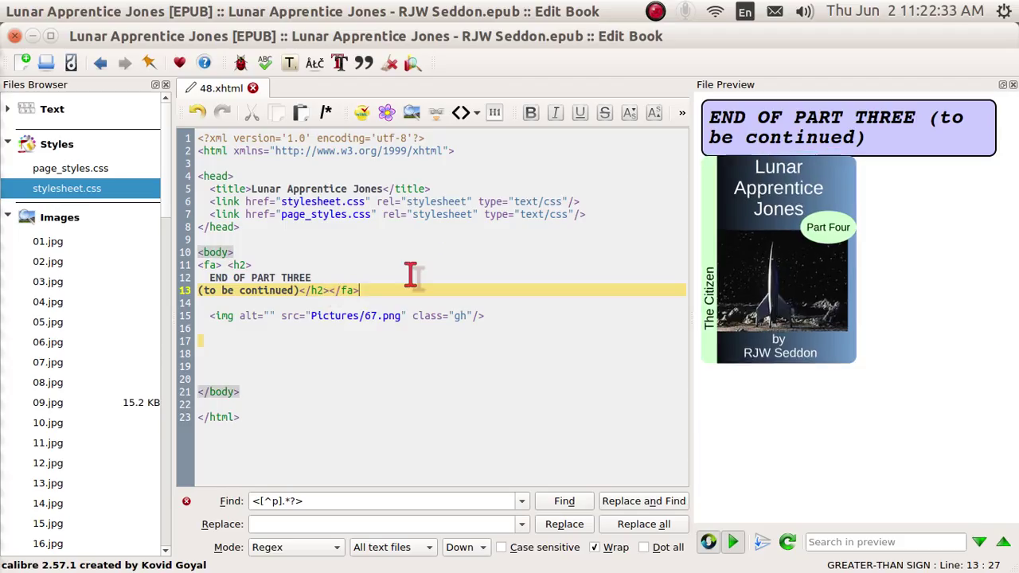
Move the cover image line to just after the opening <h2> tag.
left_click(205, 317)
triple_click(205, 317)
key("ctrl+c")
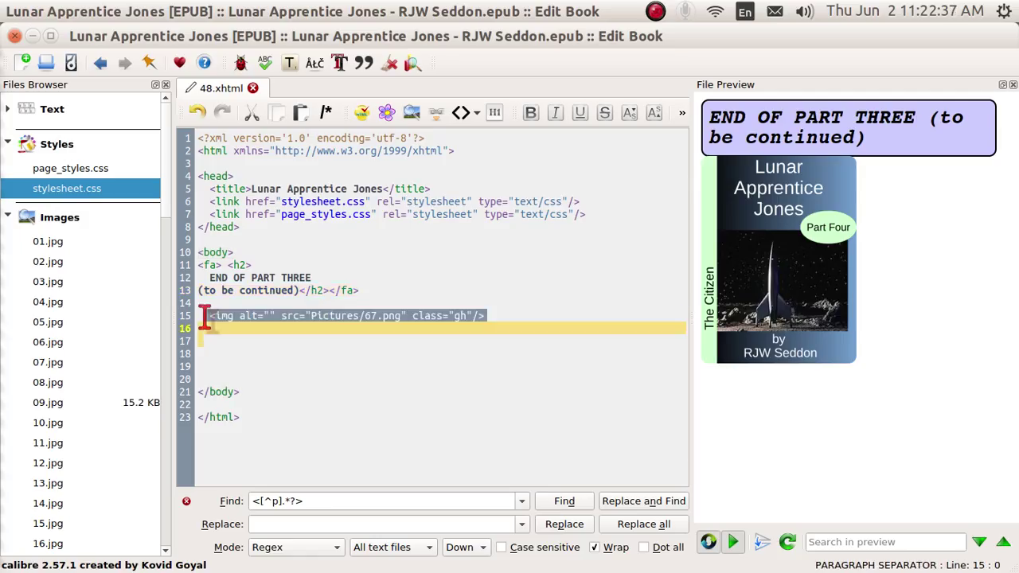
key("Delete")
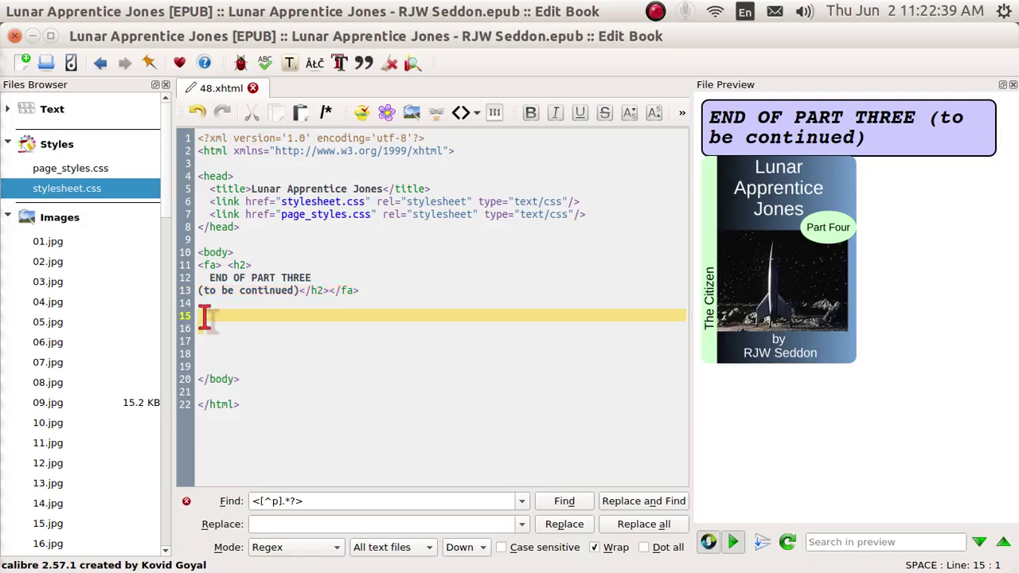
left_click(271, 266)
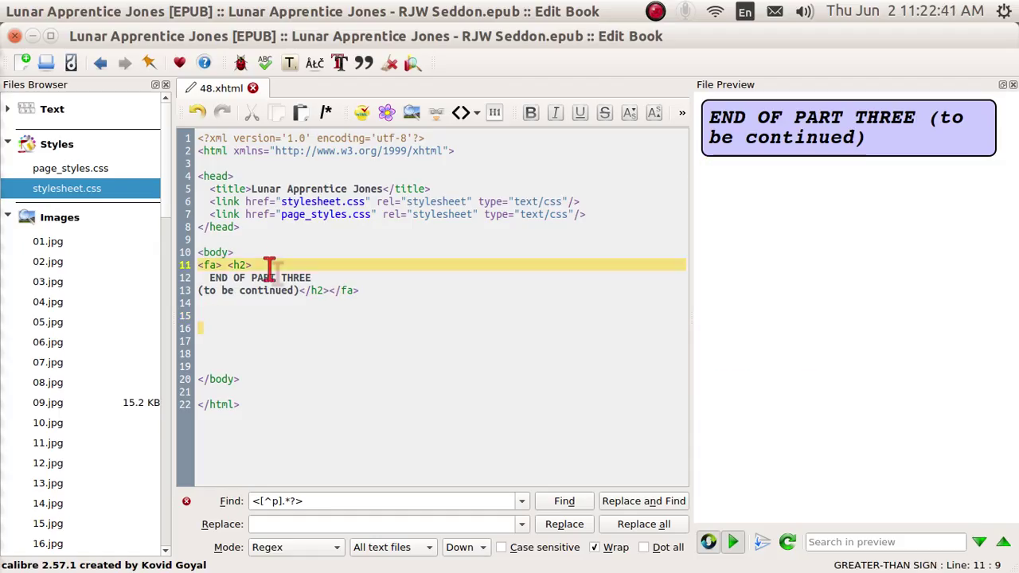
key("ctrl+v")
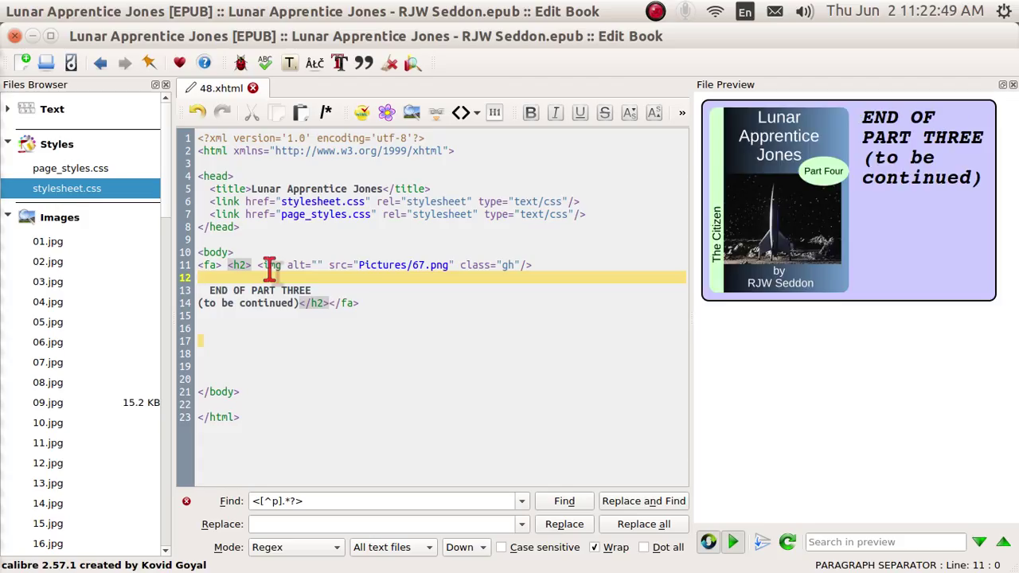
Add <br> after END OF PART THREE, drop an empty line, save, and continue to 49.xhtml.
left_click(316, 289)
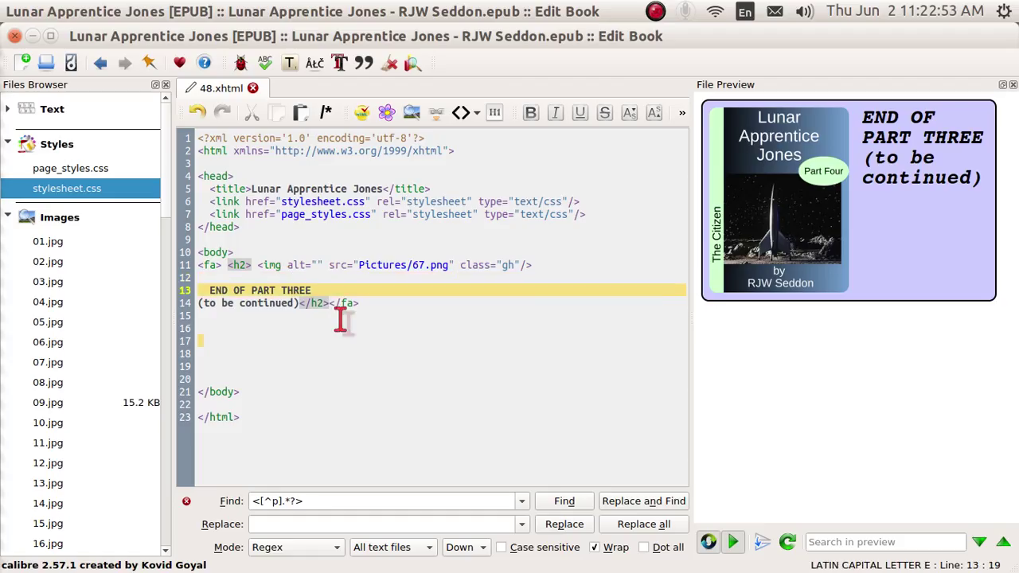
type("b")
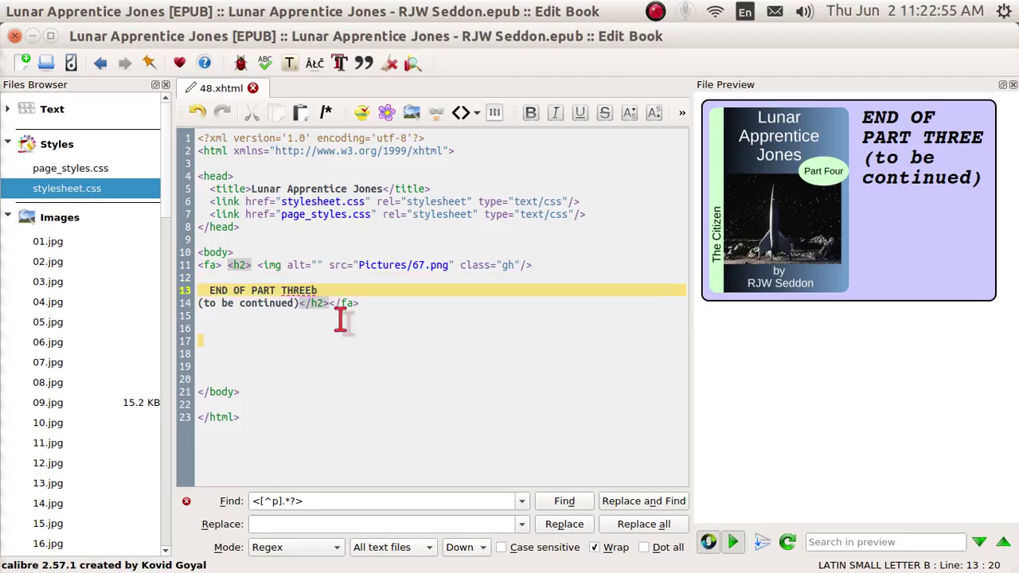
key("BackSpace")
type("<br>")
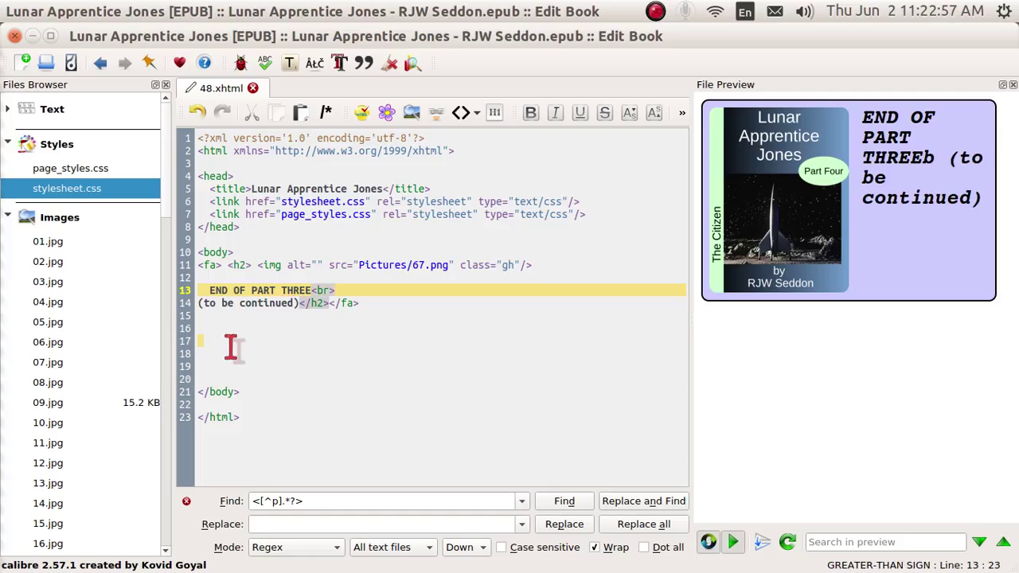
left_click(231, 347)
key("BackSpace")
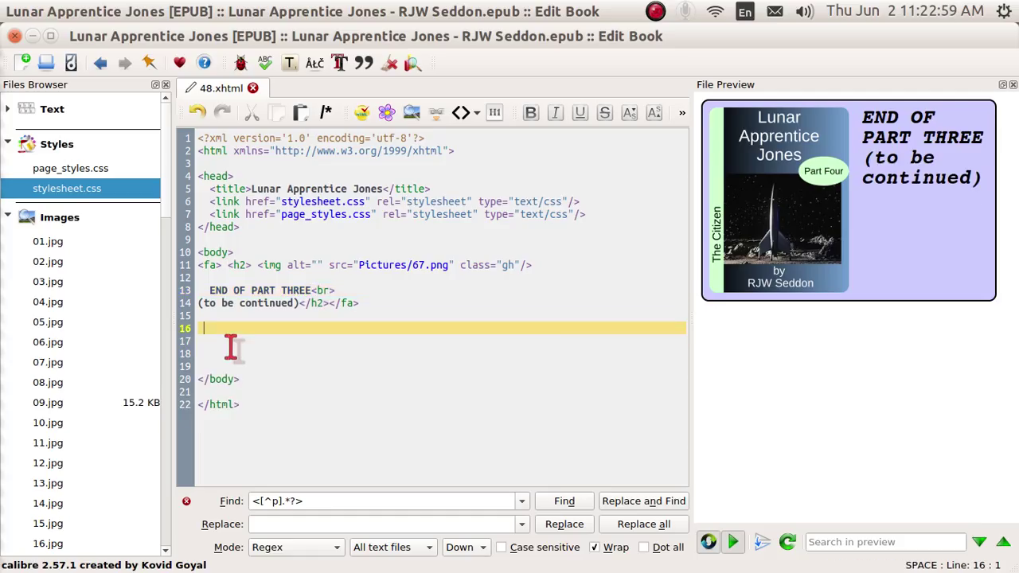
key("ctrl+s")
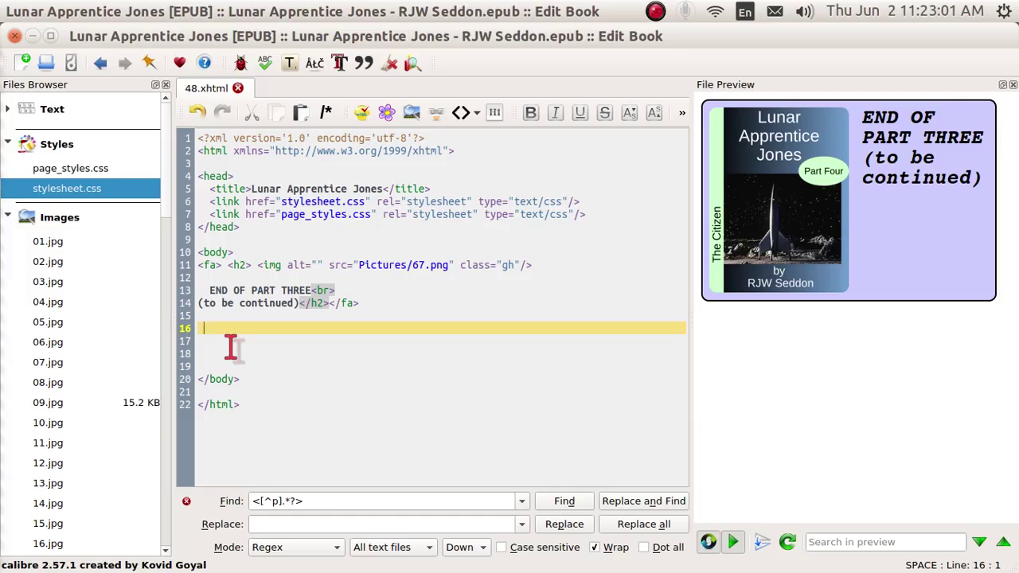
key("ctrl+g")
key("ctrl+g")
key("ctrl+g")
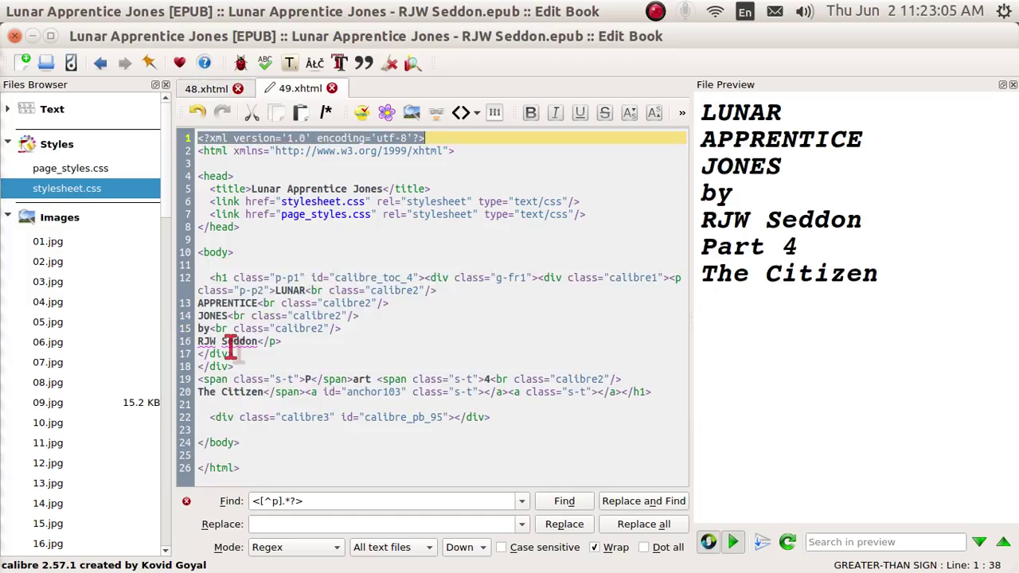
Step through the <[^p].*?> matches in 49.xhtml and 50.xhtml to the Heinlein quote's closing paragraph tag.
key("ctrl+g")
key("ctrl+g")
key("ctrl+g")
key("ctrl+g")
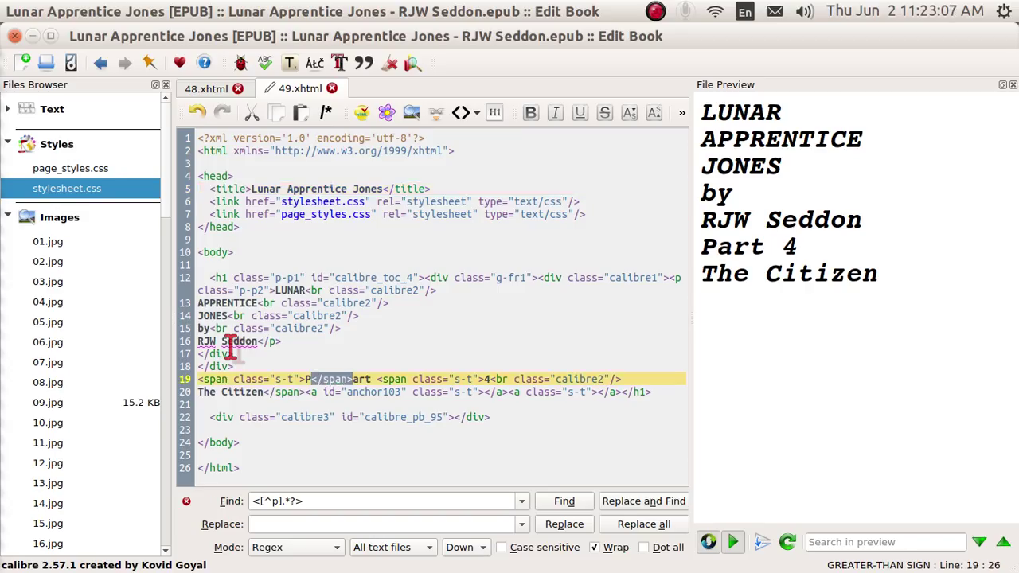
key("ctrl+g")
key("ctrl+g")
key("ctrl+g")
key("ctrl+g")
key("ctrl+g")
key("ctrl+g")
key("ctrl+g")
key("ctrl+g")
key("ctrl+g")
key("ctrl+g")
key("ctrl+g")
key("ctrl+g")
key("ctrl+g")
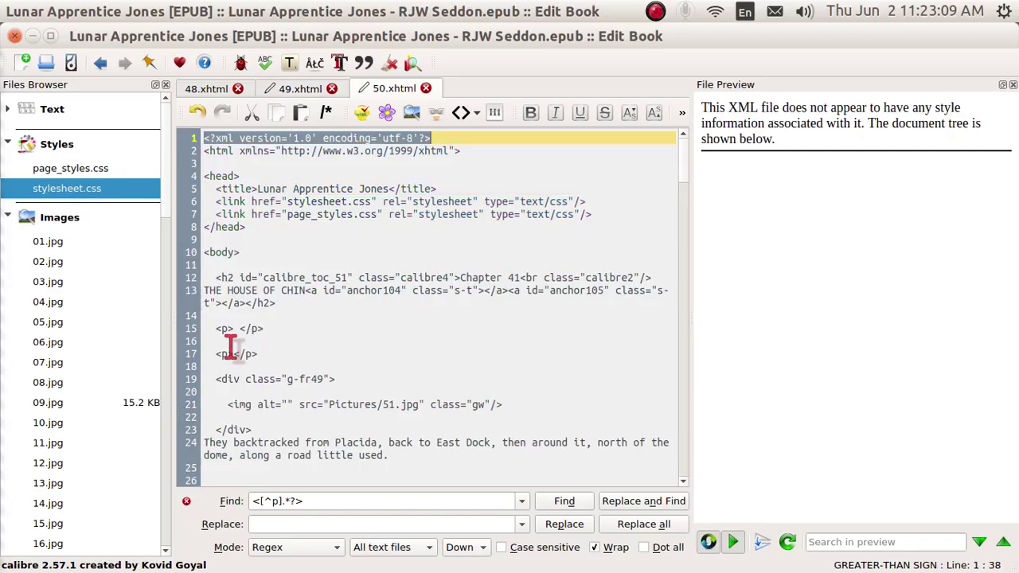
key("ctrl+g")
key("ctrl+g")
key("ctrl+g")
key("ctrl+g")
key("ctrl+g")
key("ctrl+g")
key("ctrl+g")
key("ctrl+g")
key("ctrl+g")
key("ctrl+g")
key("ctrl+g")
key("ctrl+g")
key("ctrl+g")
key("ctrl+g")
key("ctrl+g")
key("ctrl+g")
key("ctrl+g")
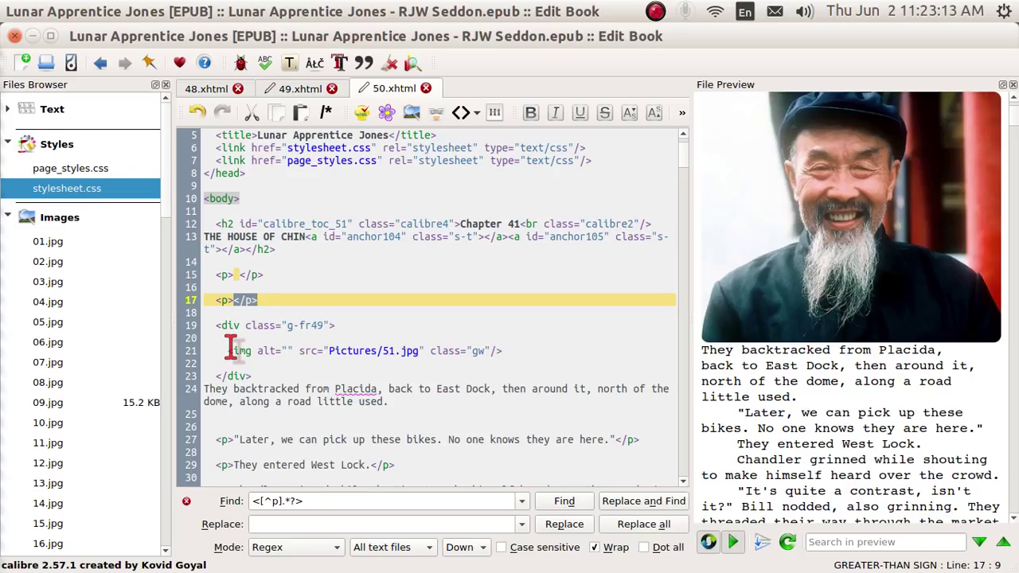
key("ctrl+g")
key("ctrl+g")
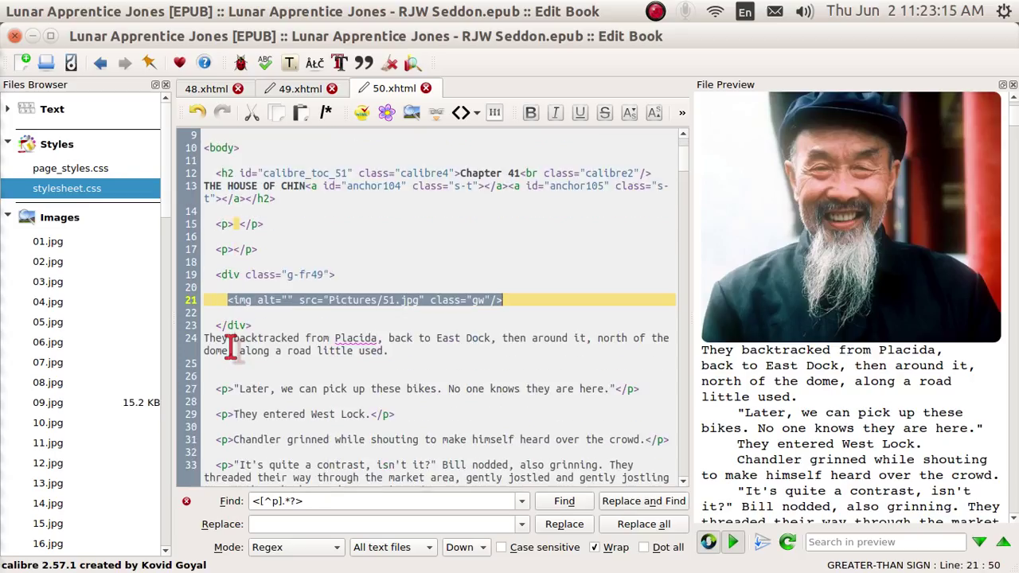
key("ctrl+g")
key("ctrl+g")
key("ctrl+g")
key("ctrl+g")
key("ctrl+g")
key("ctrl+g")
key("ctrl+g")
key("ctrl+g")
key("ctrl+g")
key("ctrl+g")
key("ctrl+g")
key("ctrl+g")
key("ctrl+g")
key("ctrl+g")
key("ctrl+g")
key("ctrl+g")
key("ctrl+g")
key("ctrl+g")
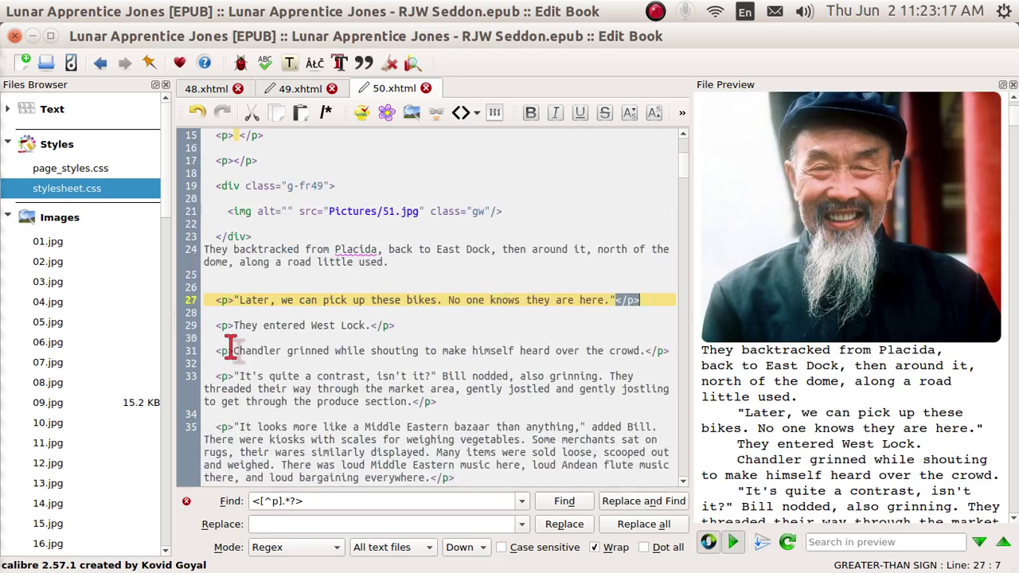
key("ctrl+g")
key("ctrl+g")
key("ctrl+g")
key("ctrl+g")
key("ctrl+g")
key("ctrl+g")
key("ctrl+g")
key("ctrl+g")
key("ctrl+g")
key("ctrl+g")
key("ctrl+g")
key("ctrl+g")
key("ctrl+g")
key("ctrl+g")
key("ctrl+g")
key("ctrl+g")
key("ctrl+g")
key("ctrl+g")
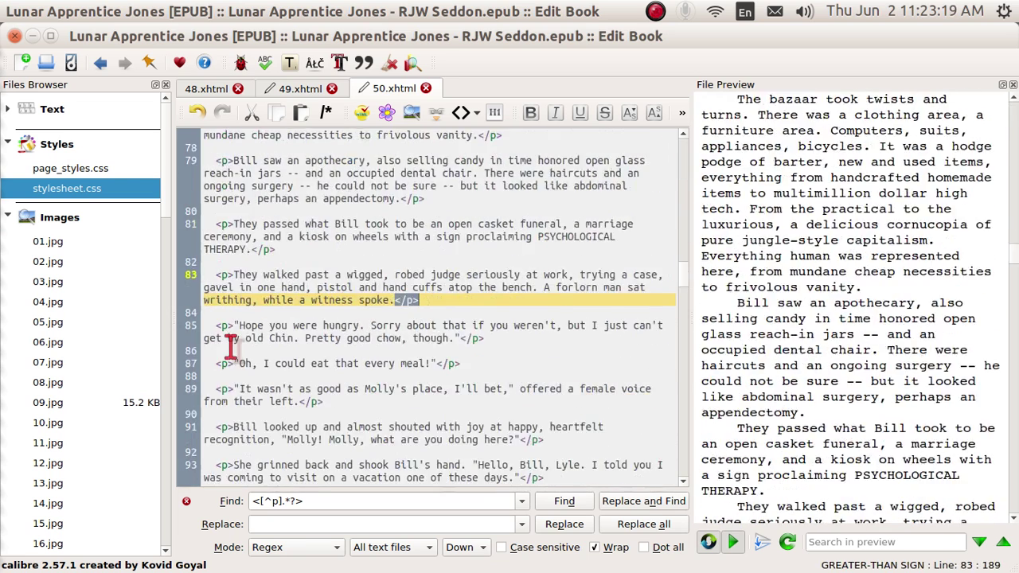
key("ctrl+g")
key("ctrl+g")
key("ctrl+g")
key("ctrl+g")
key("ctrl+g")
key("ctrl+g")
key("ctrl+g")
key("ctrl+g")
key("ctrl+g")
key("ctrl+g")
key("ctrl+g")
key("ctrl+g")
key("ctrl+g")
key("ctrl+g")
key("ctrl+g")
key("ctrl+g")
key("ctrl+g")
key("ctrl+g")
key("ctrl+g")
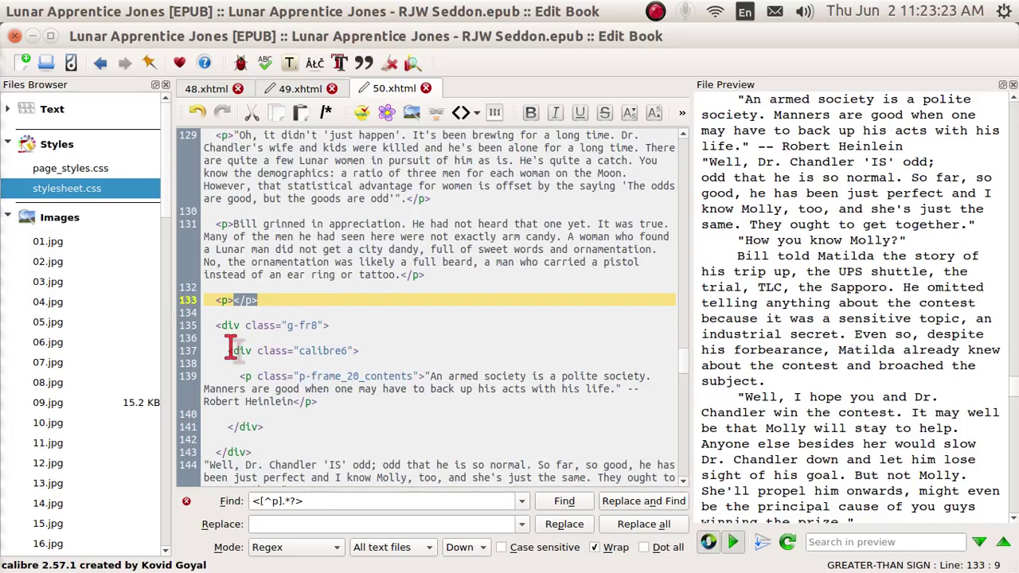
key("ctrl+g")
key("ctrl+g")
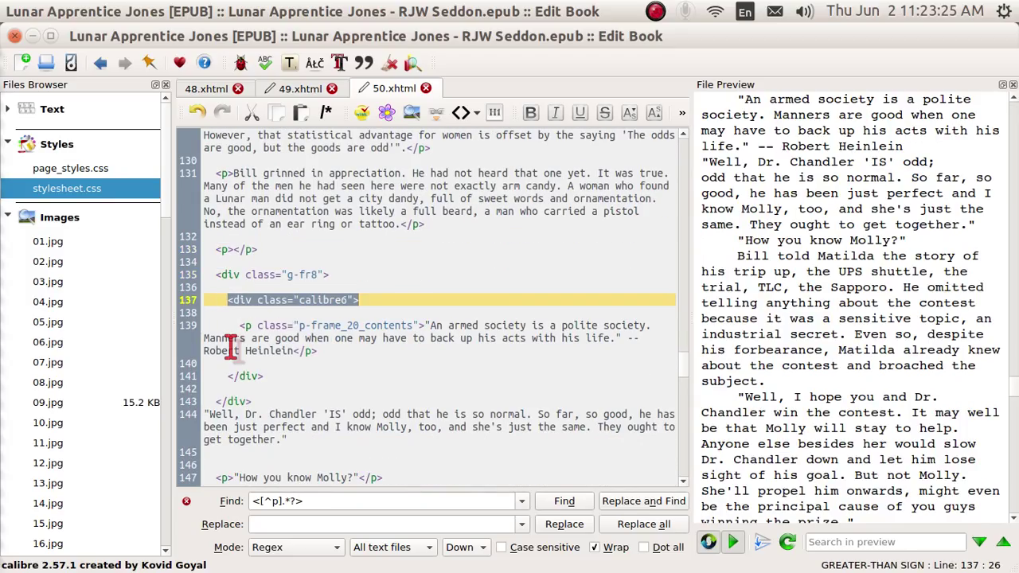
key("ctrl+g")
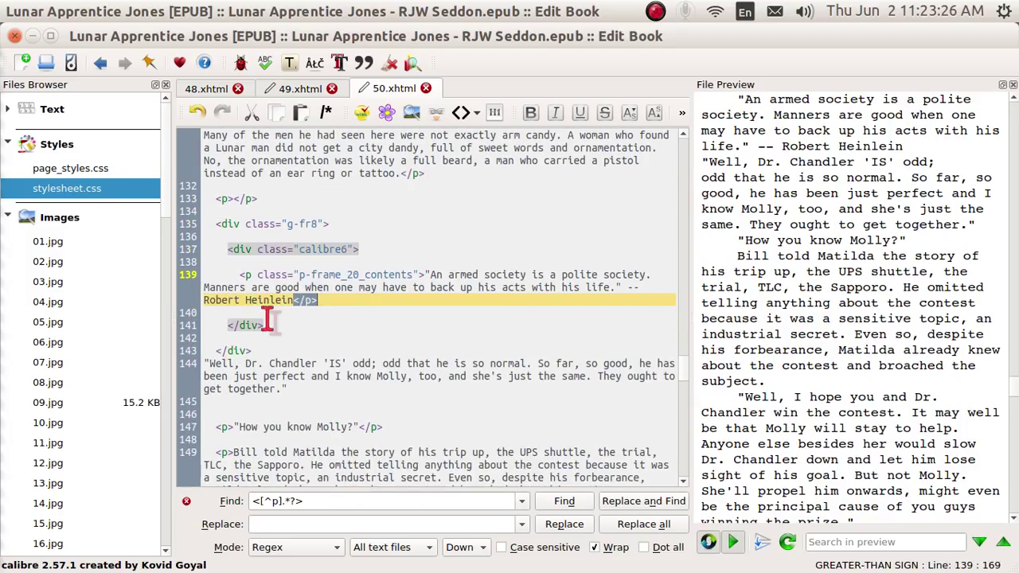
Delete the empty <p></p>, the g-fr8 and calibre6 div tags, and the quote's paragraph tags.
left_click(286, 199)
key("BackSpace")
key("BackSpace")
key("BackSpace")
key("BackSpace")
key("BackSpace")
key("BackSpace")
key("BackSpace")
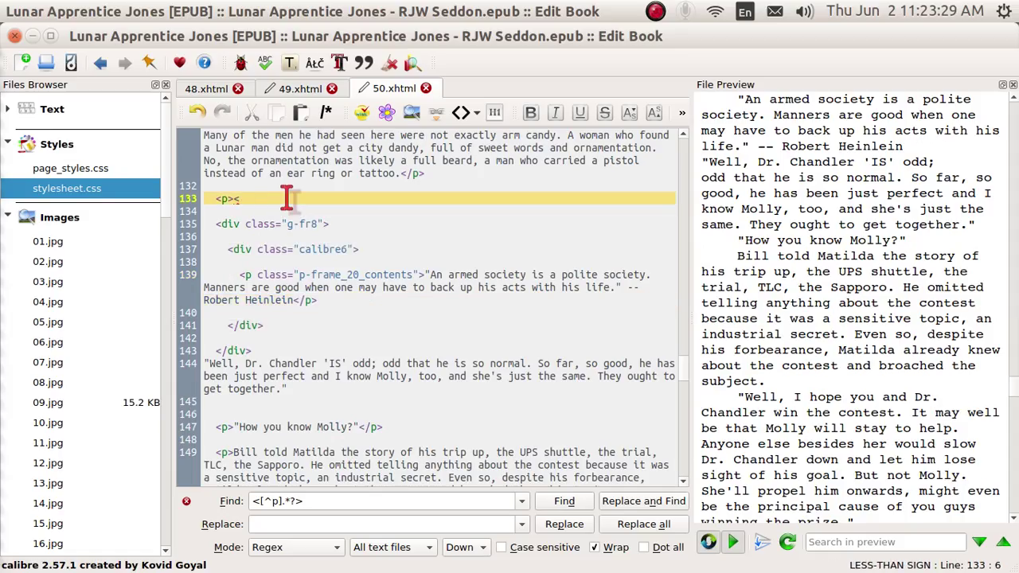
key("ctrl+g")
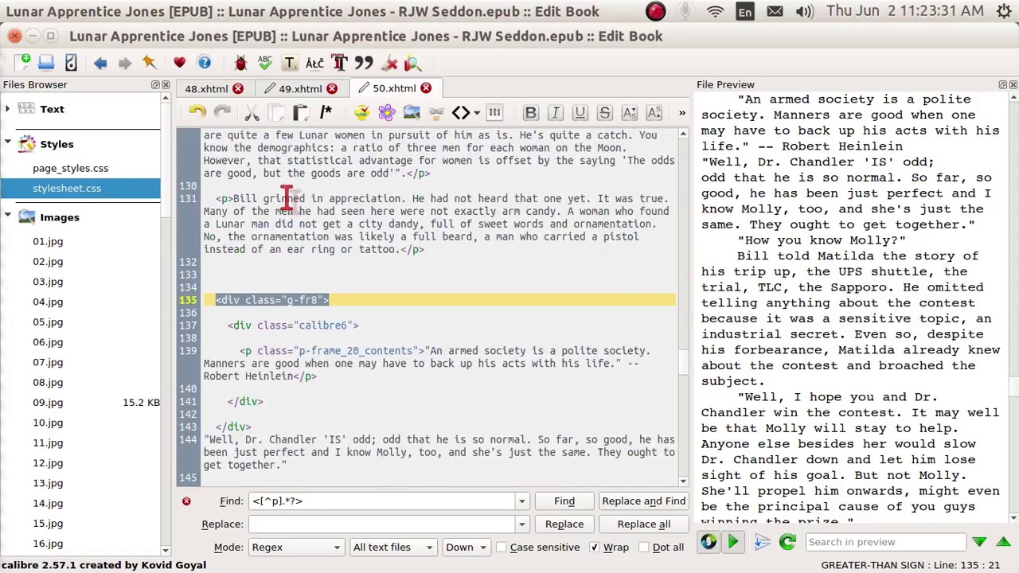
key("BackSpace")
key("ctrl+g")
key("BackSpace")
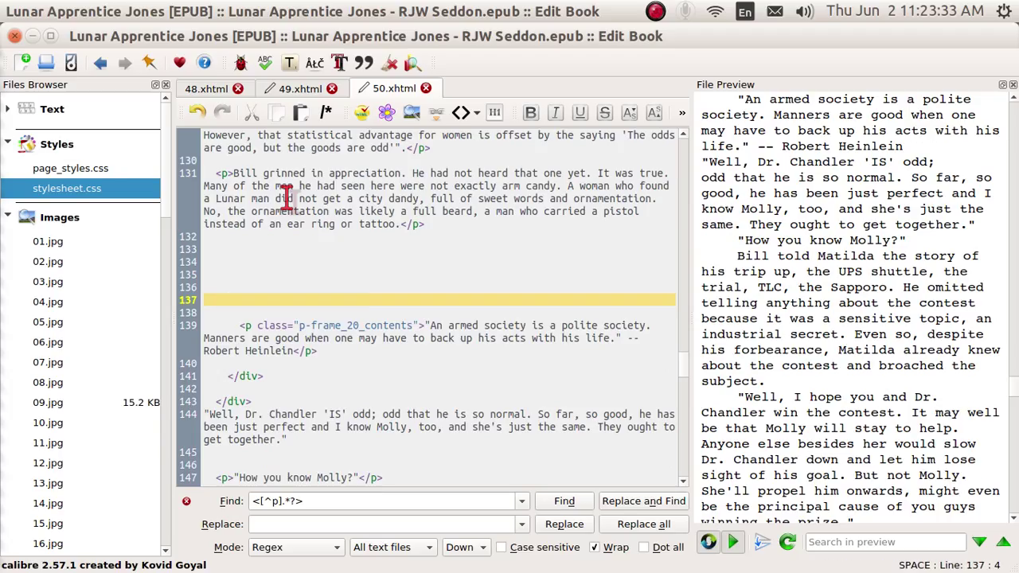
key("ctrl+g")
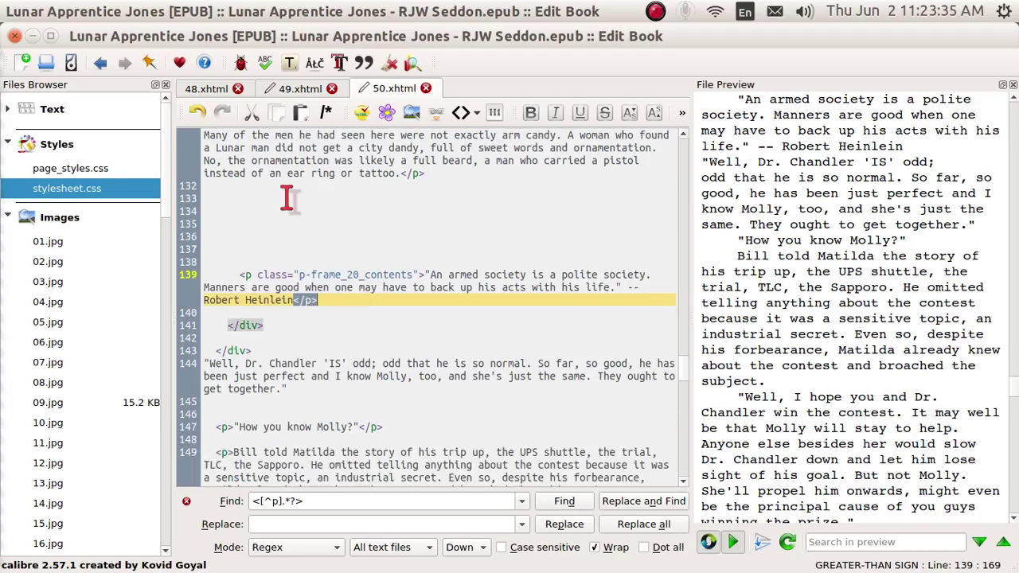
key("BackSpace")
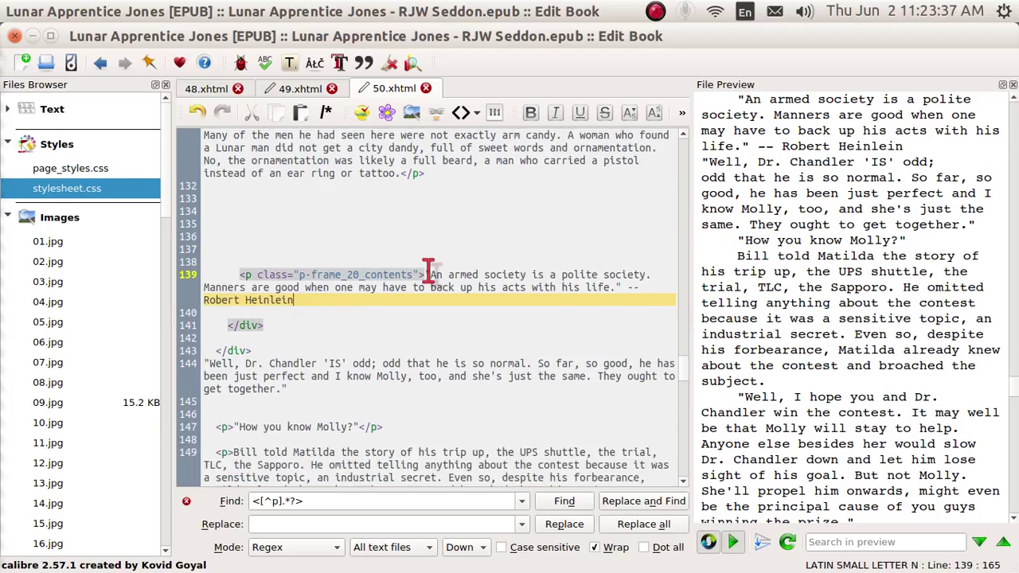
left_click(427, 273)
key("BackSpace")
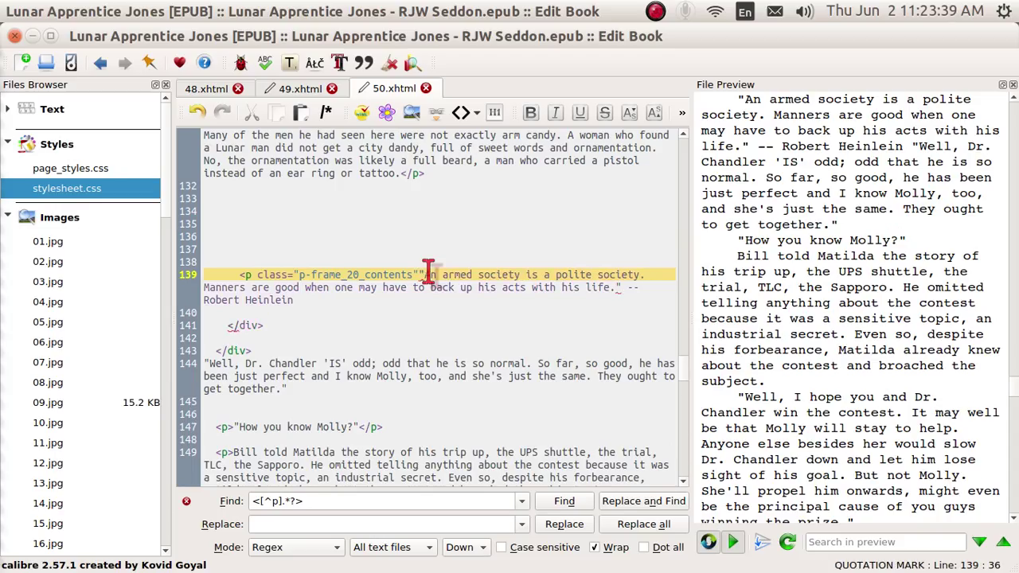
key("BackSpace")
key("BackSpace")
key("BackSpace")
key("BackSpace")
key("BackSpace")
key("BackSpace")
key("BackSpace")
key("BackSpace")
key("BackSpace")
key("BackSpace")
key("BackSpace")
key("BackSpace")
key("BackSpace")
key("BackSpace")
key("BackSpace")
key("BackSpace")
key("BackSpace")
key("BackSpace")
key("BackSpace")
key("BackSpace")
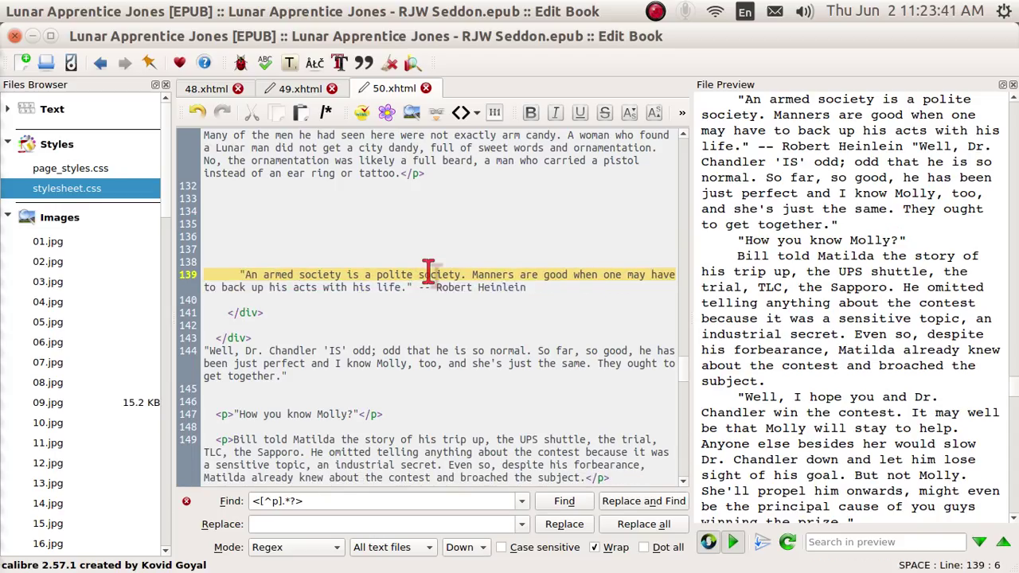
Wrap the quote in <div class="nb"><fa> … </fa></div>.
left_click(296, 226)
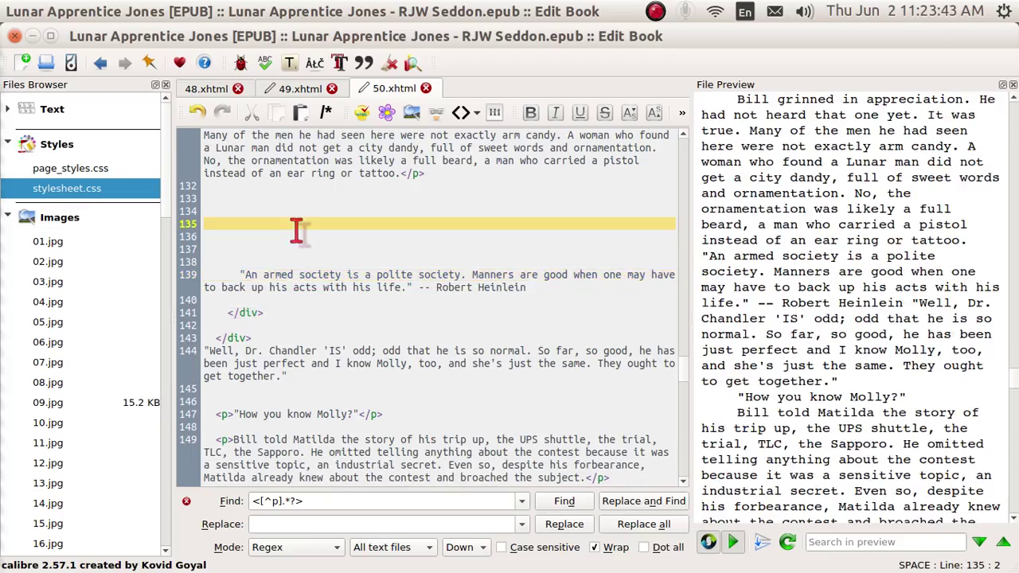
type("nf")
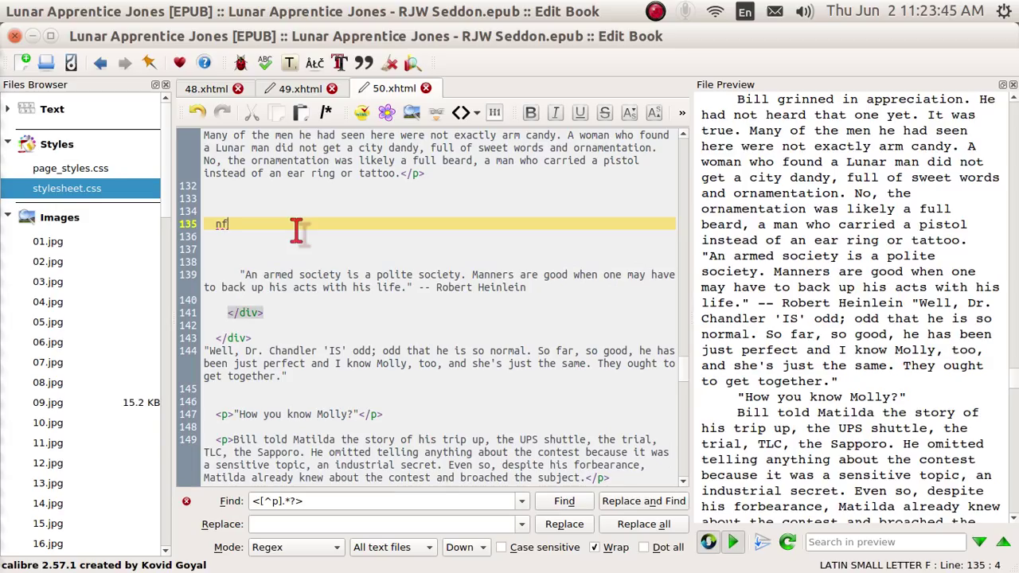
key("ctrl+j")
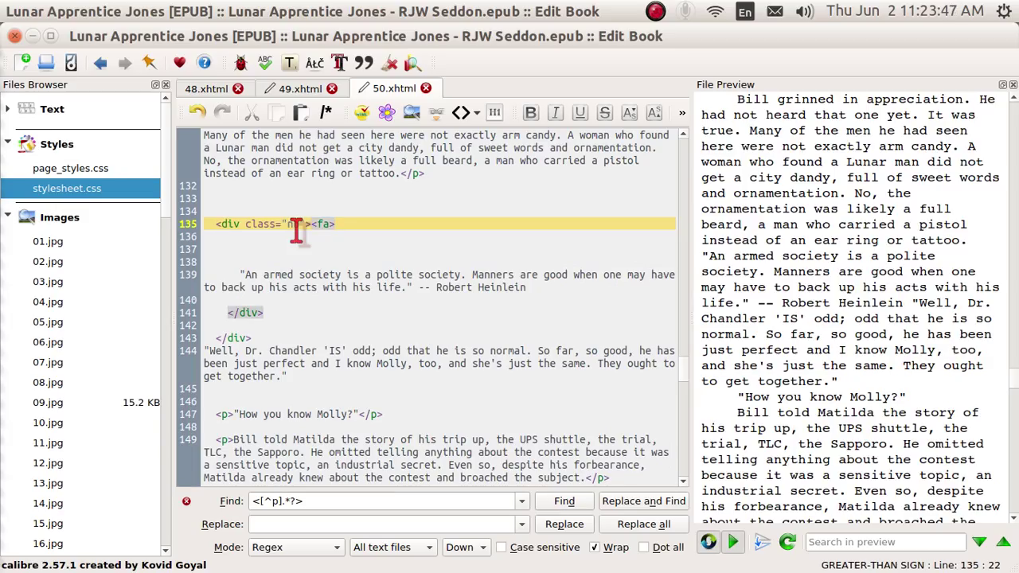
left_click(543, 290)
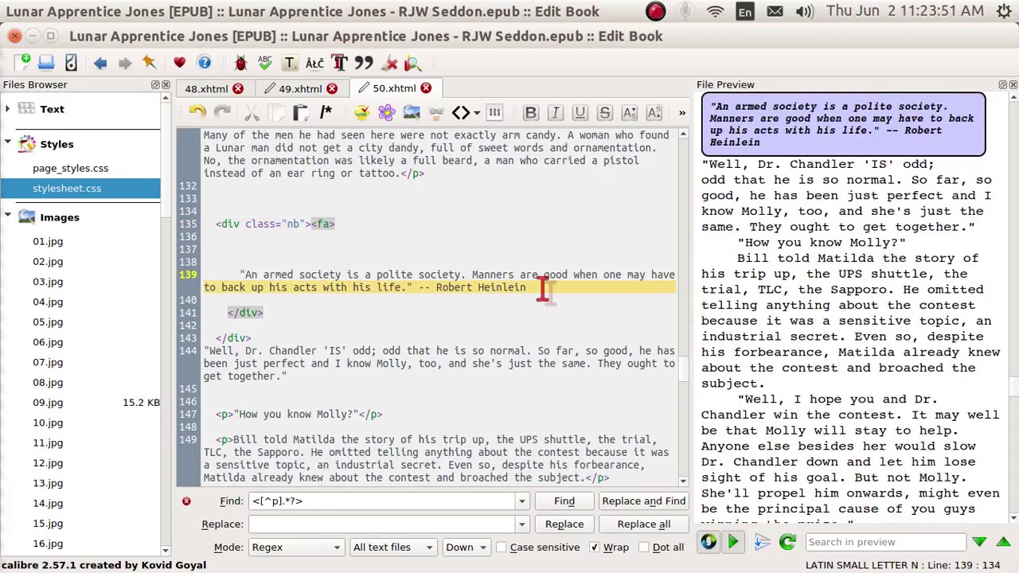
type("</fa></div>")
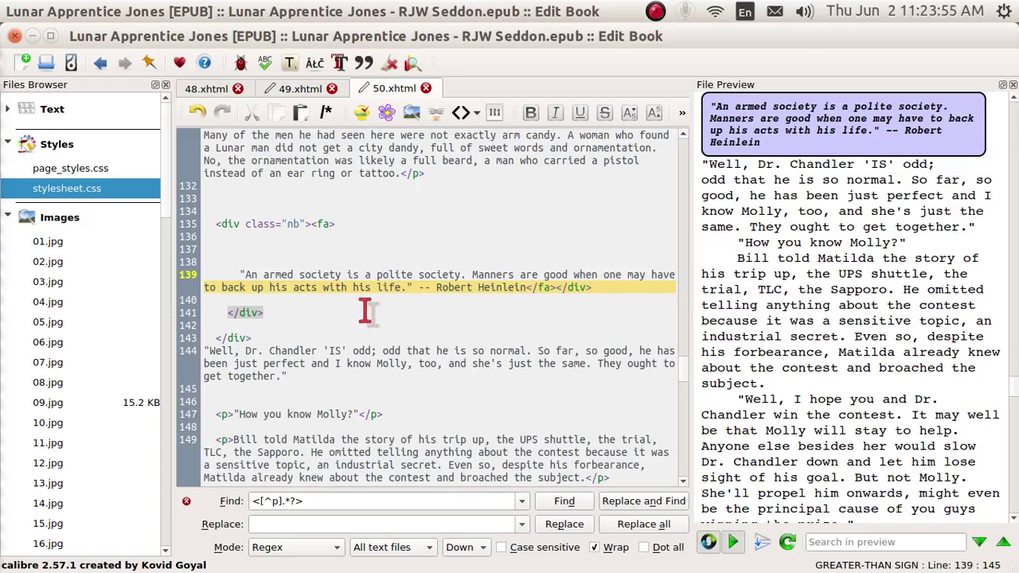
Delete the leftover closing divs on lines 141 and 143.
left_click(271, 313)
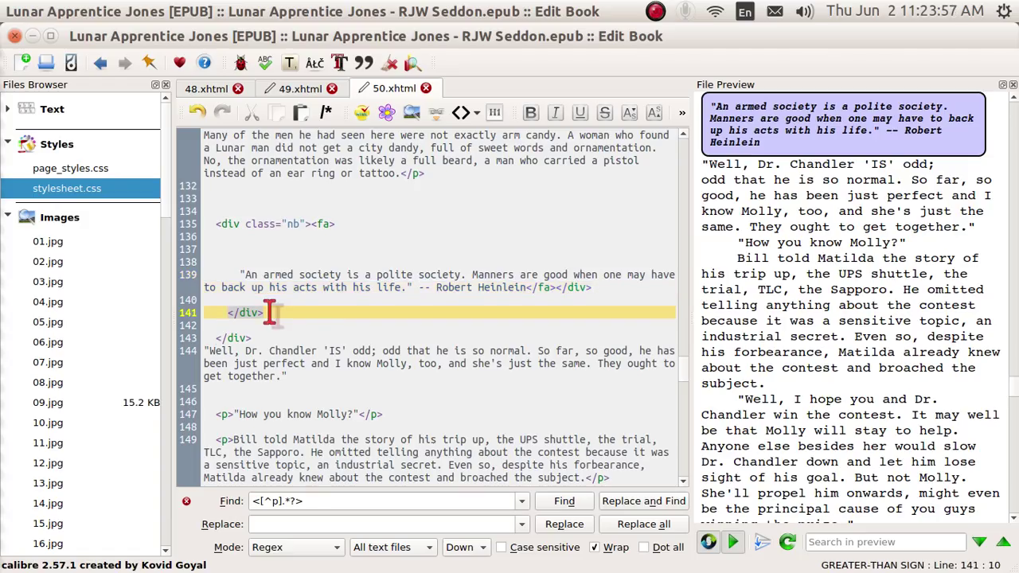
key("BackSpace")
key("BackSpace")
key("BackSpace")
key("BackSpace")
key("BackSpace")
key("BackSpace")
key("BackSpace")
key("BackSpace")
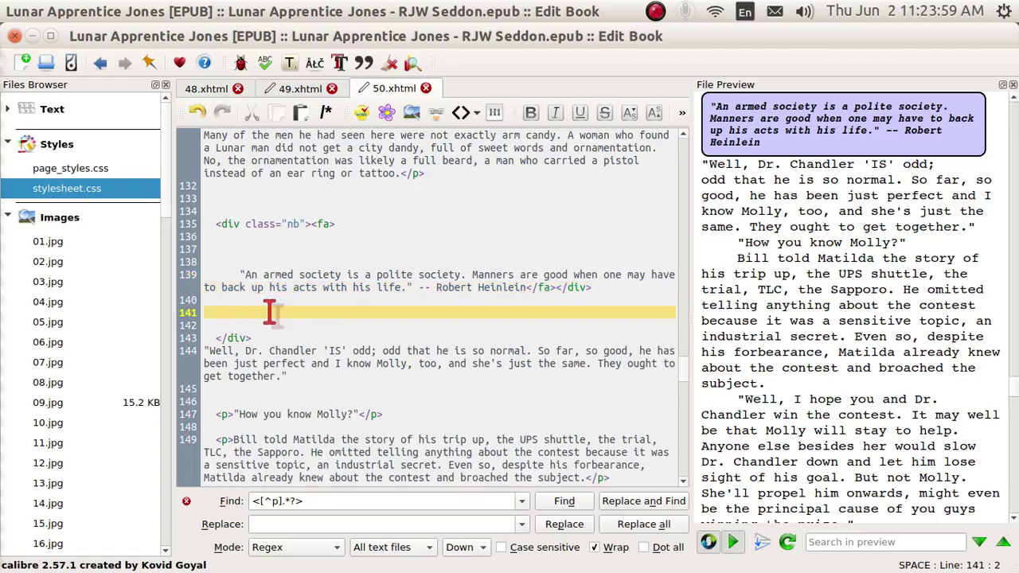
left_click(259, 338)
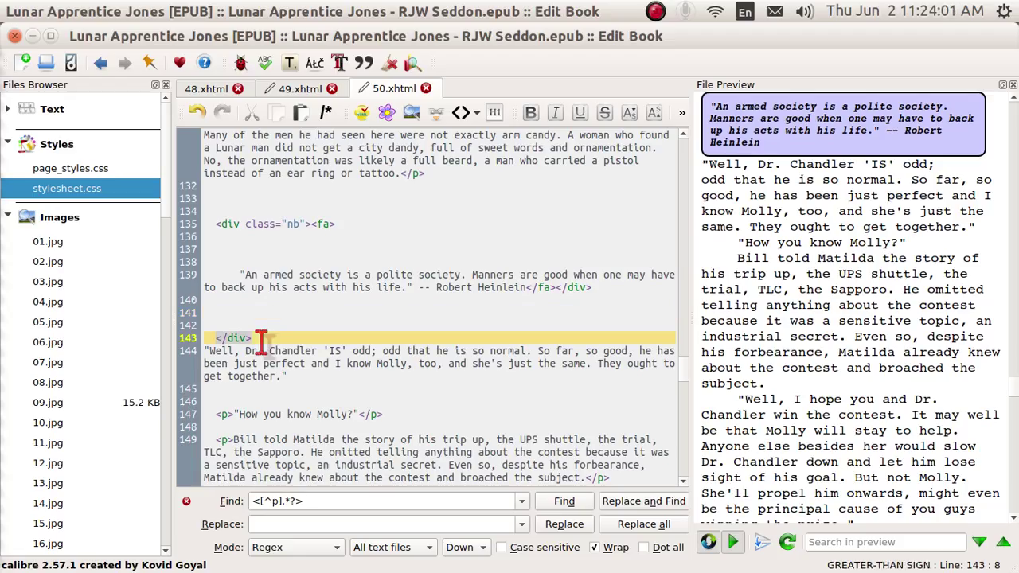
key("BackSpace")
key("BackSpace")
key("BackSpace")
key("BackSpace")
key("BackSpace")
key("BackSpace")
key("BackSpace")
key("BackSpace")
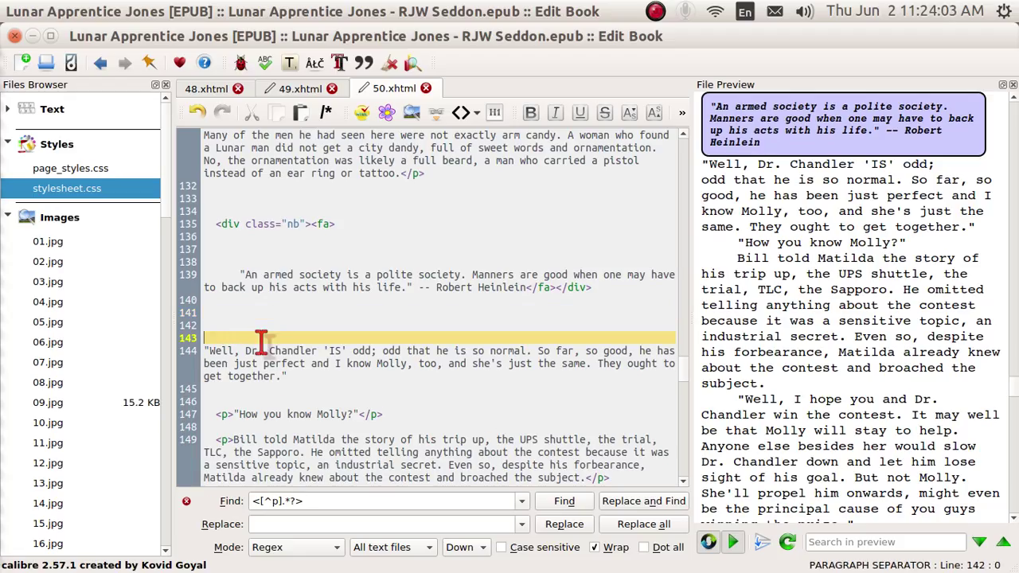
Replace the space before the Robert Heinlein attribution with a <br>.
left_click(414, 286)
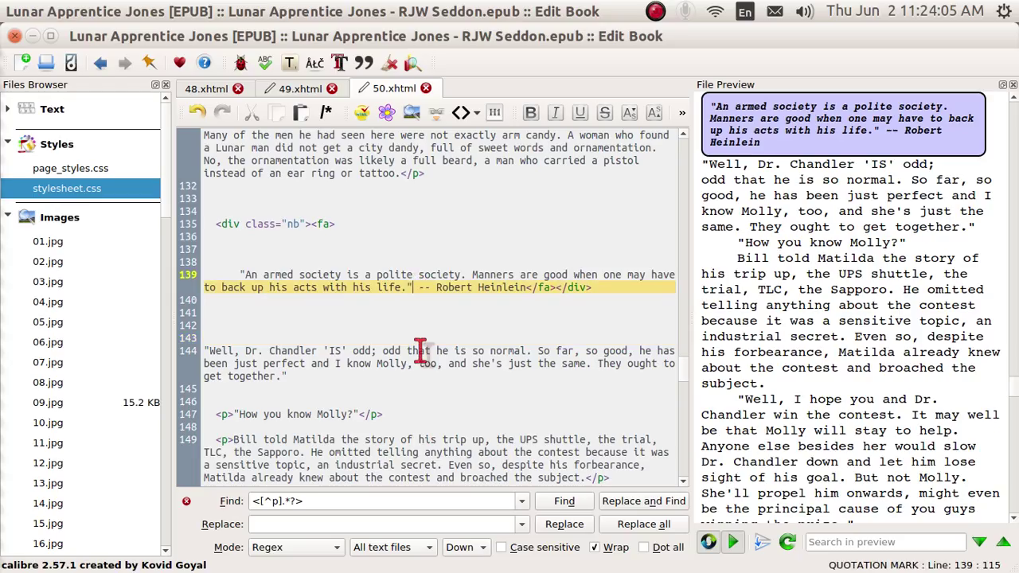
key("Delete")
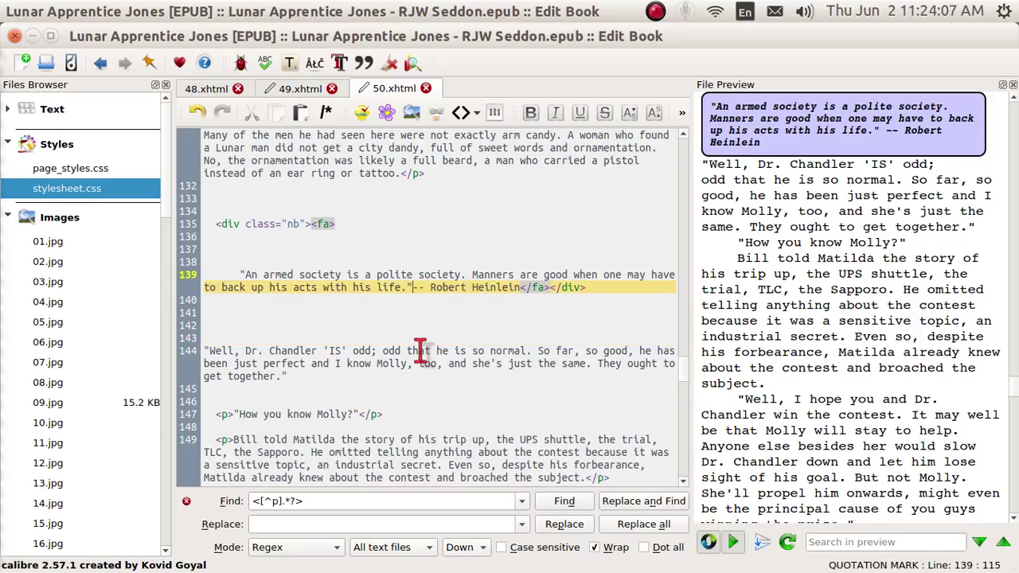
type("<br>")
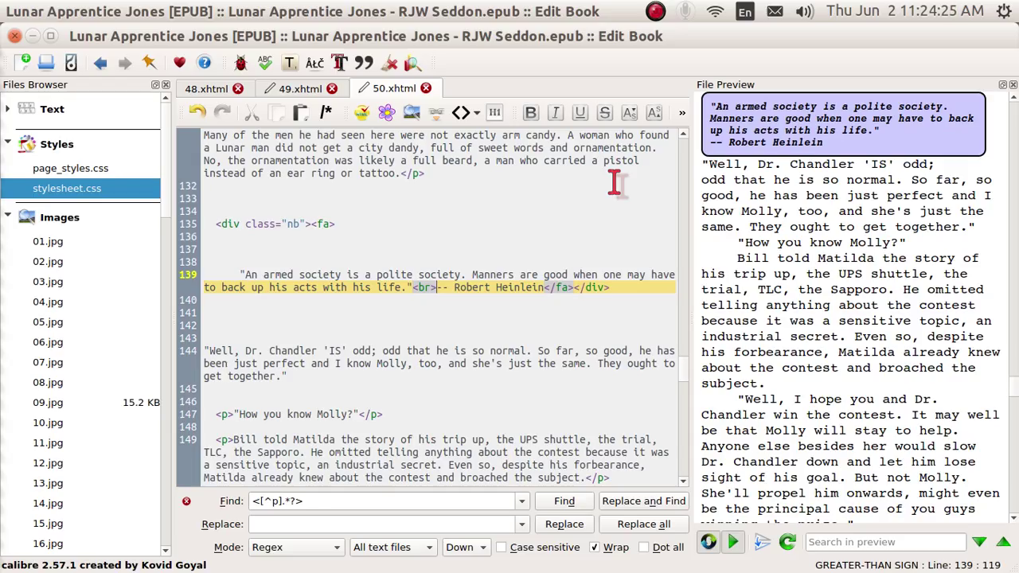
left_click(656, 12)
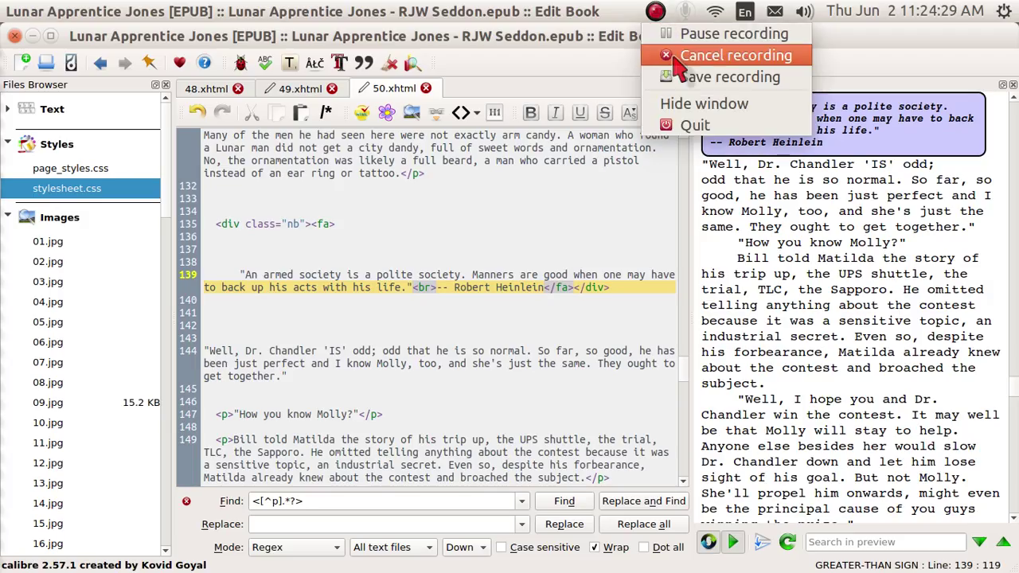